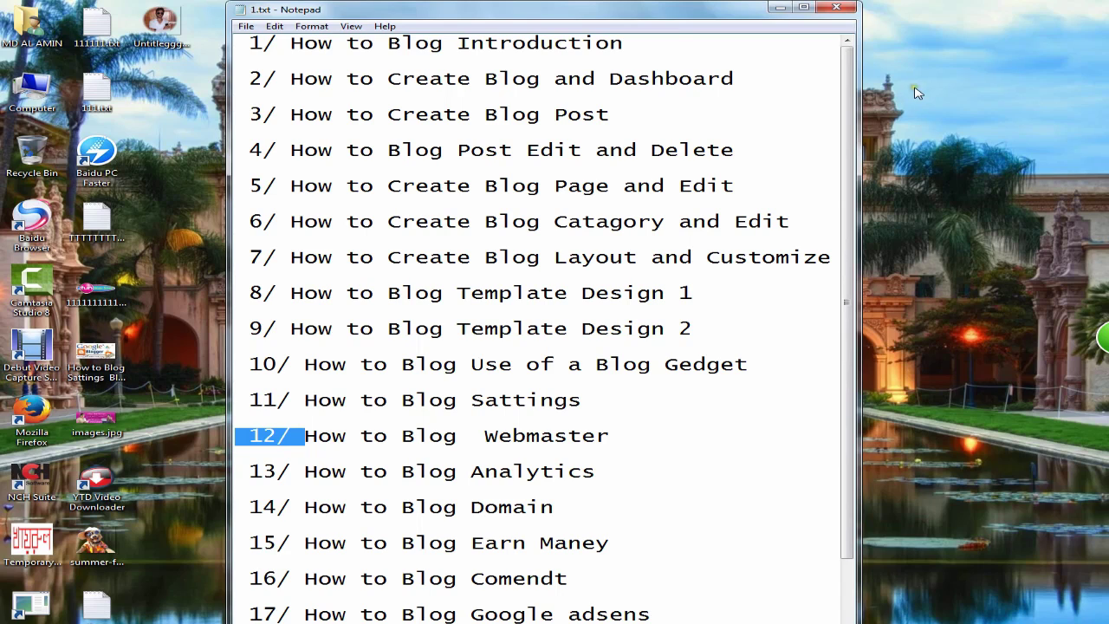
Highlight the title of topic 12, "How to Blog Webmaster", in the tutorial topic list
right_click(922, 130)
left_click(966, 178)
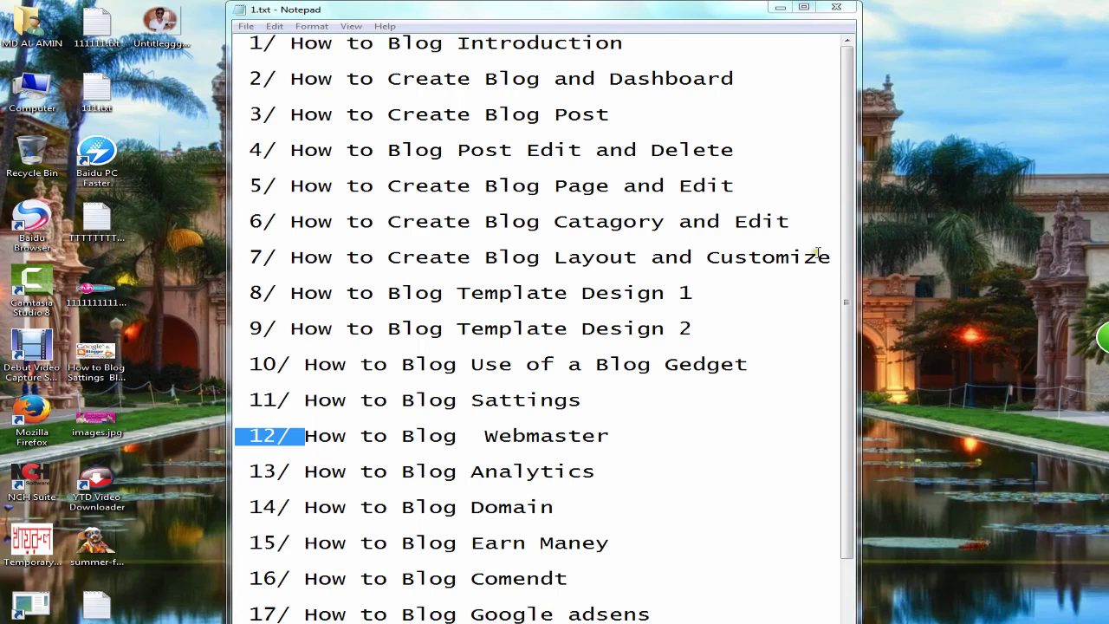
left_click(293, 442)
left_click_drag(299, 437, 251, 437)
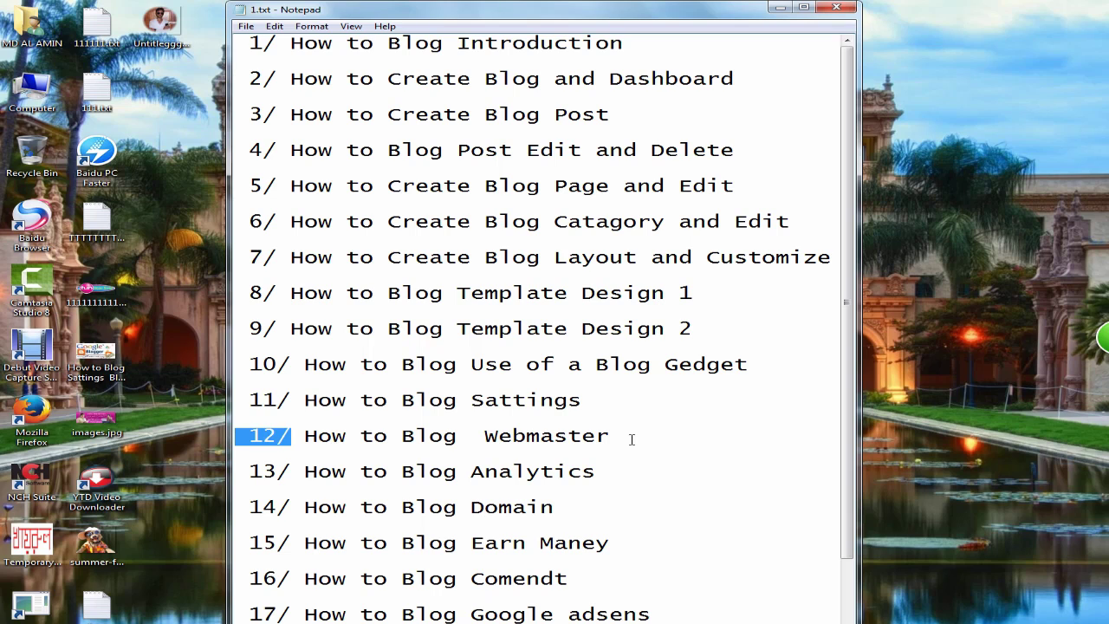
left_click_drag(629, 436, 261, 436)
left_click(326, 438)
left_click(294, 435)
left_click_drag(294, 436, 250, 436)
right_click(895, 260)
left_click(932, 297)
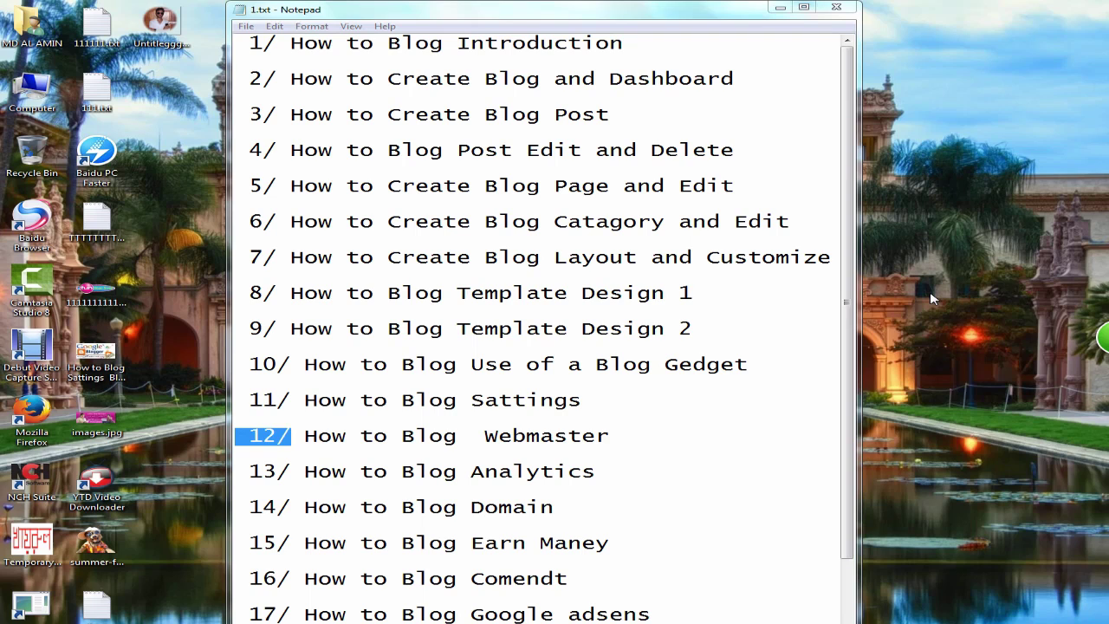
left_click(295, 435)
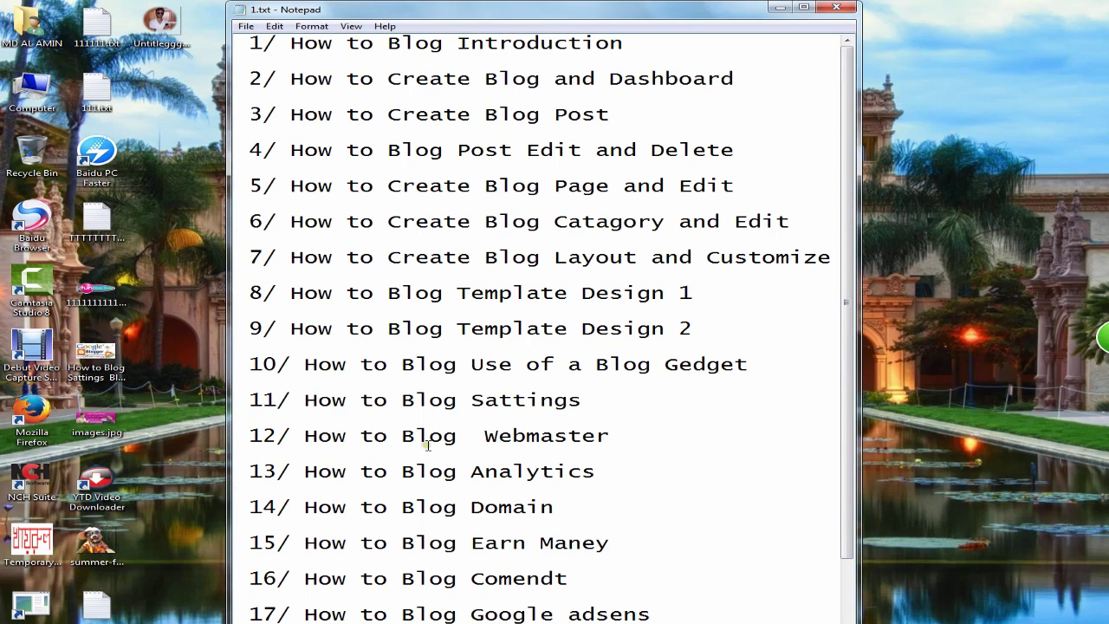
mouse_move(617, 435)
left_mouse_down()
mouse_move(346, 451)
mouse_move(313, 439)
mouse_move(322, 453)
mouse_move(607, 448)
mouse_move(612, 436)
left_mouse_up()
left_click(313, 439)
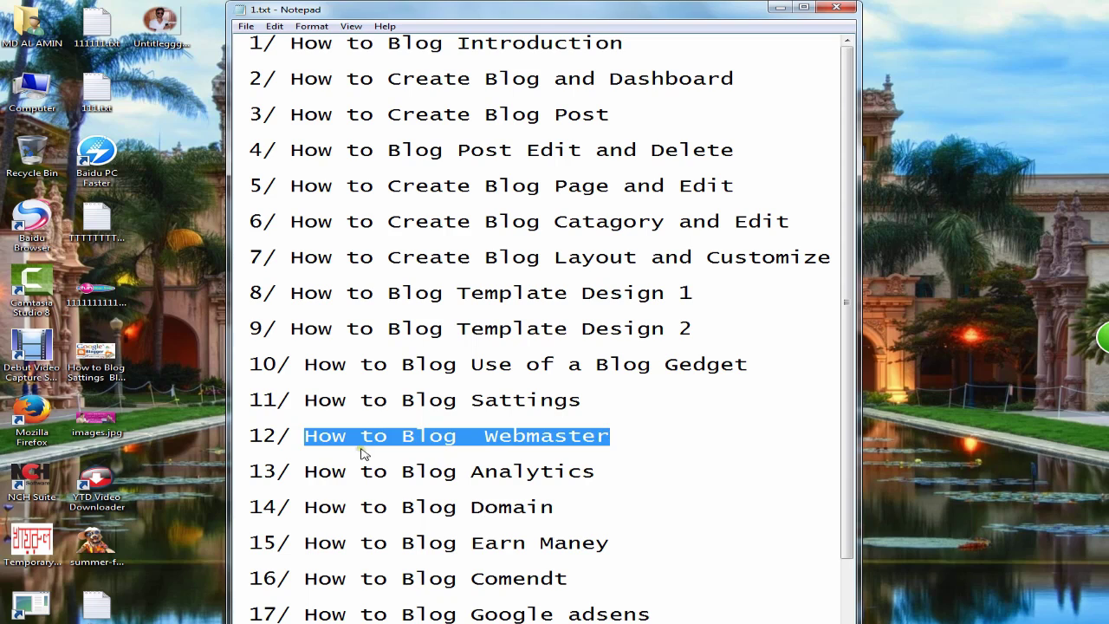
Switch to the browser and open Blogger from the Google apps list in Gmail
left_click(263, 623)
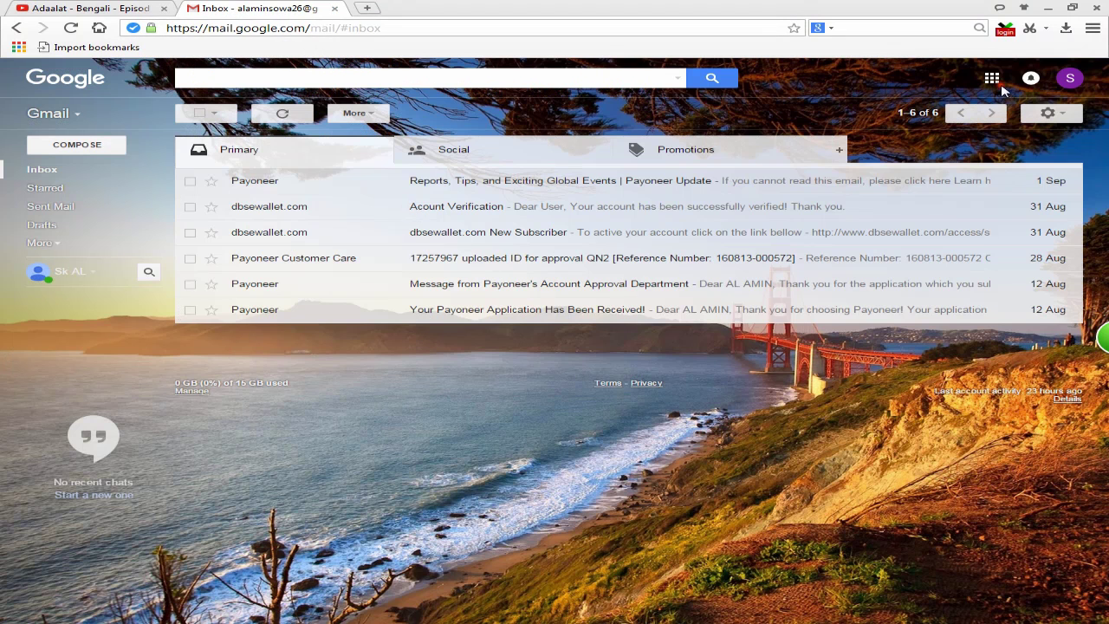
left_click(993, 81)
left_click(938, 409)
left_click(962, 290)
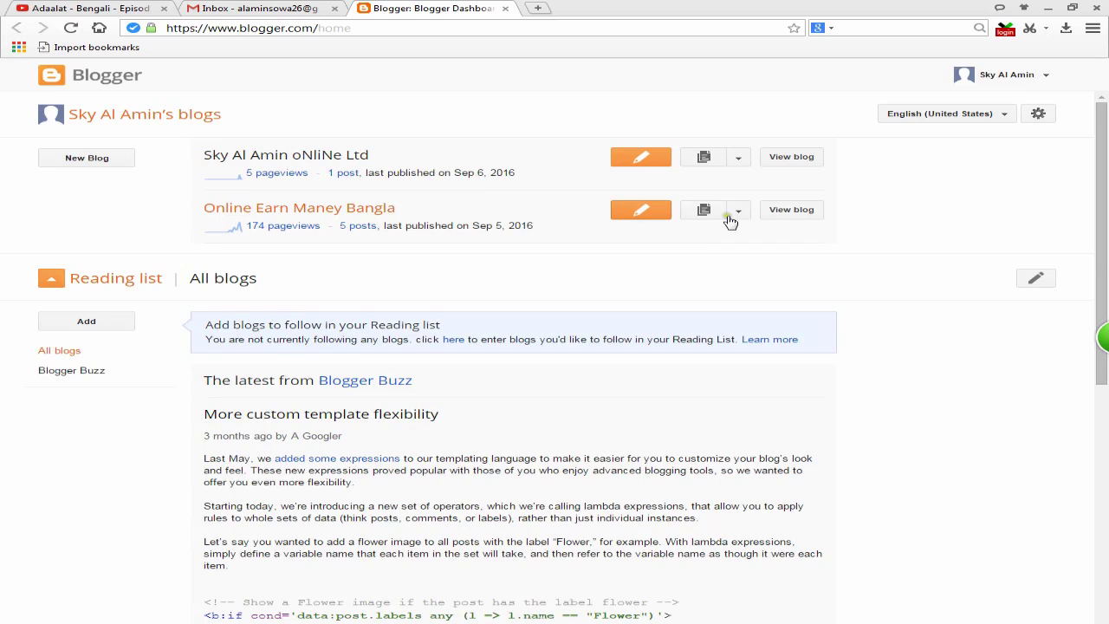
View the Online Earn Maney Bangla blog and look through its home page
left_click(799, 212)
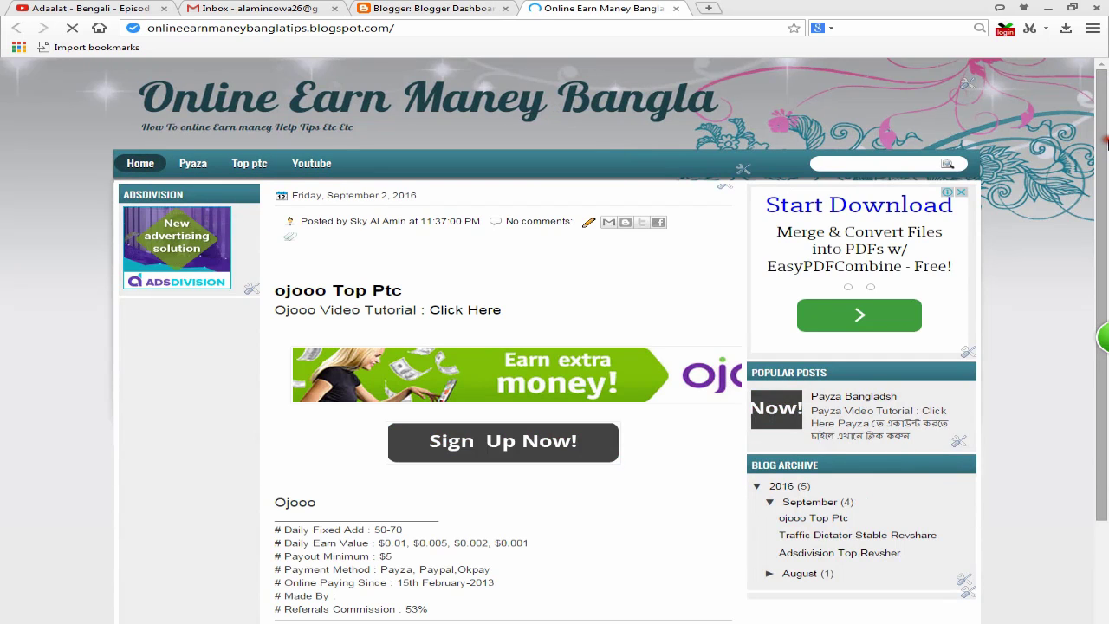
left_click_drag(1105, 141, 1106, 161)
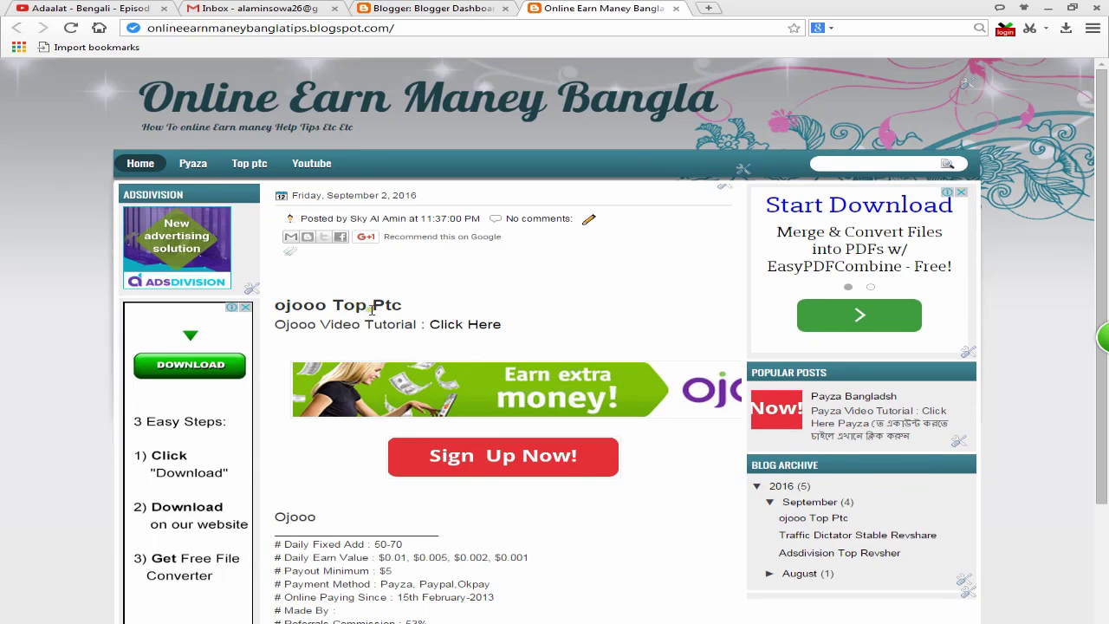
mouse_move(1097, 239)
left_mouse_down()
mouse_move(1094, 254)
mouse_move(1096, 232)
left_mouse_up()
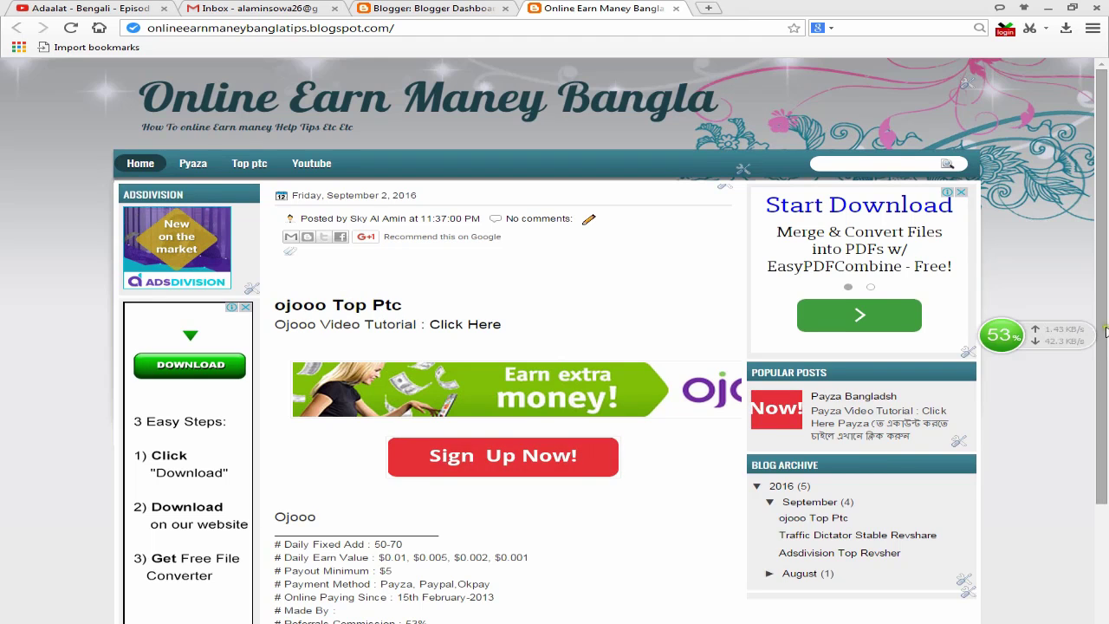
scroll(1106, 310, "down", 2)
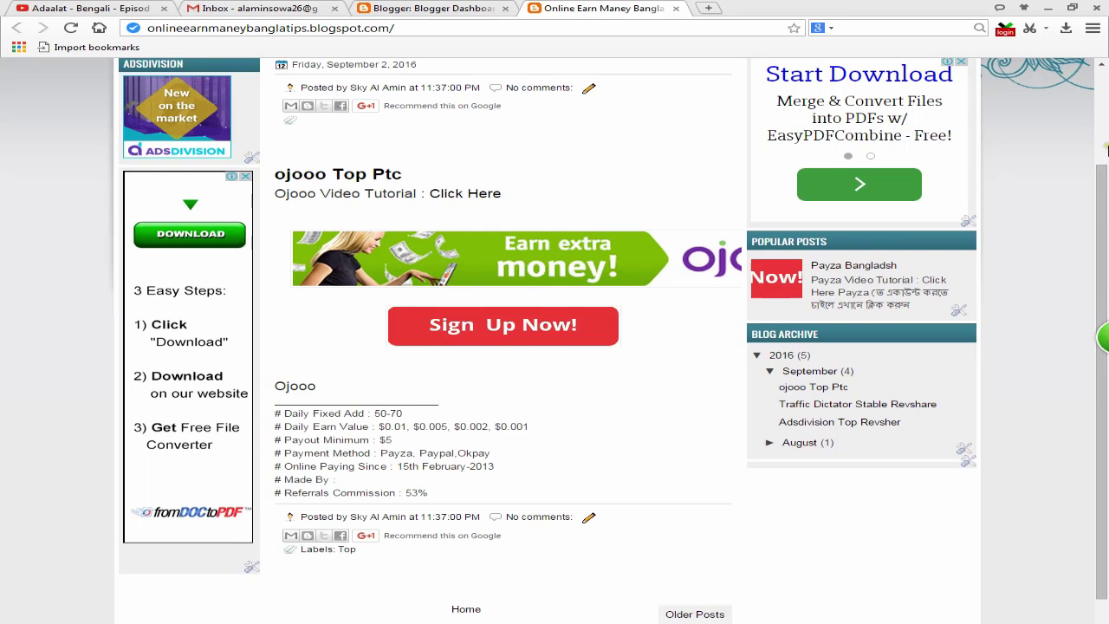
left_click_drag(1103, 202, 1099, 117)
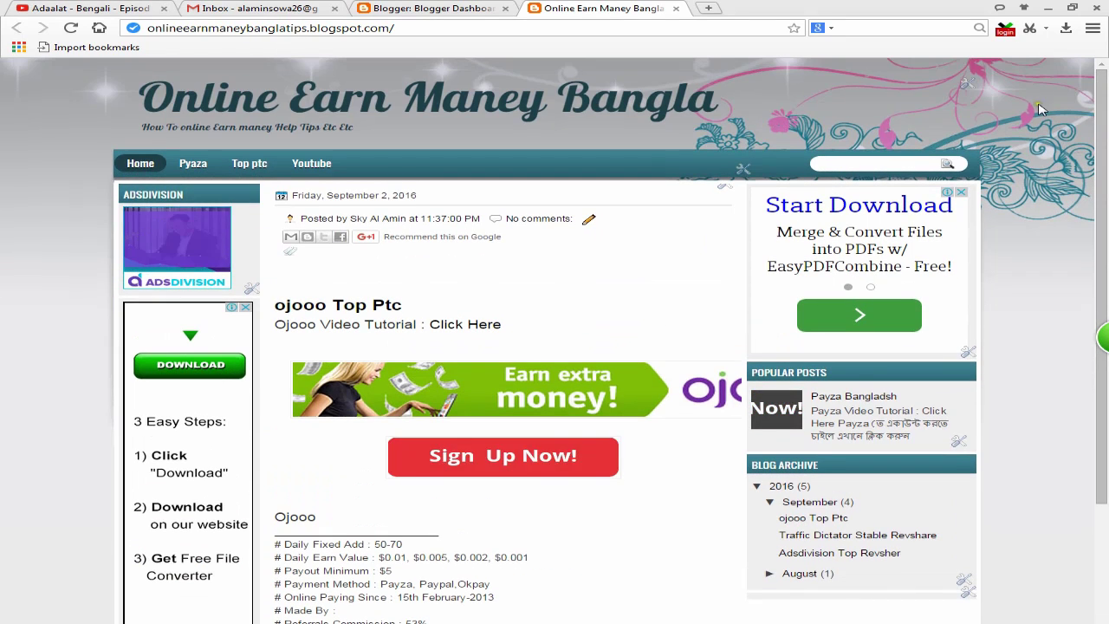
left_click(902, 162)
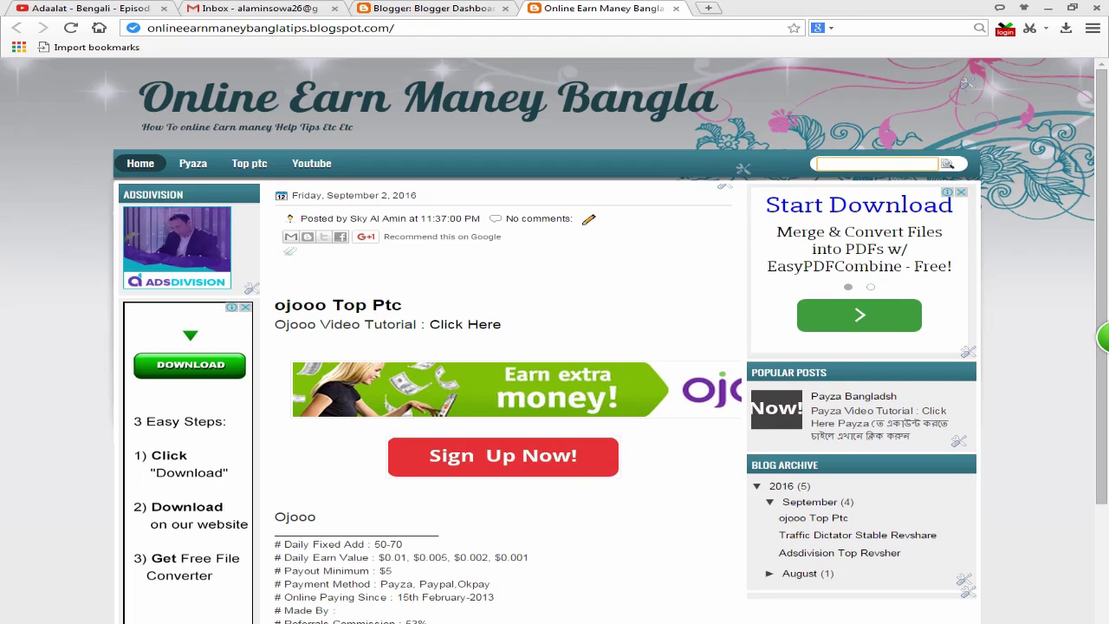
Check topic 12 in the Notepad list again, and close the blog's page in the browser
key("alt+Tab")
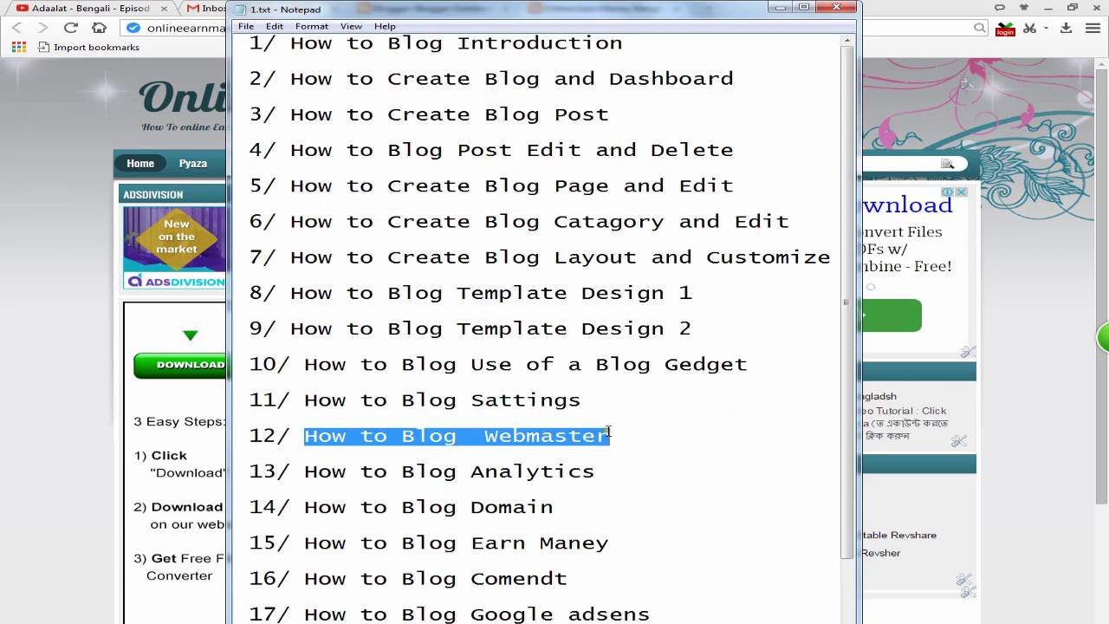
left_click(779, 7)
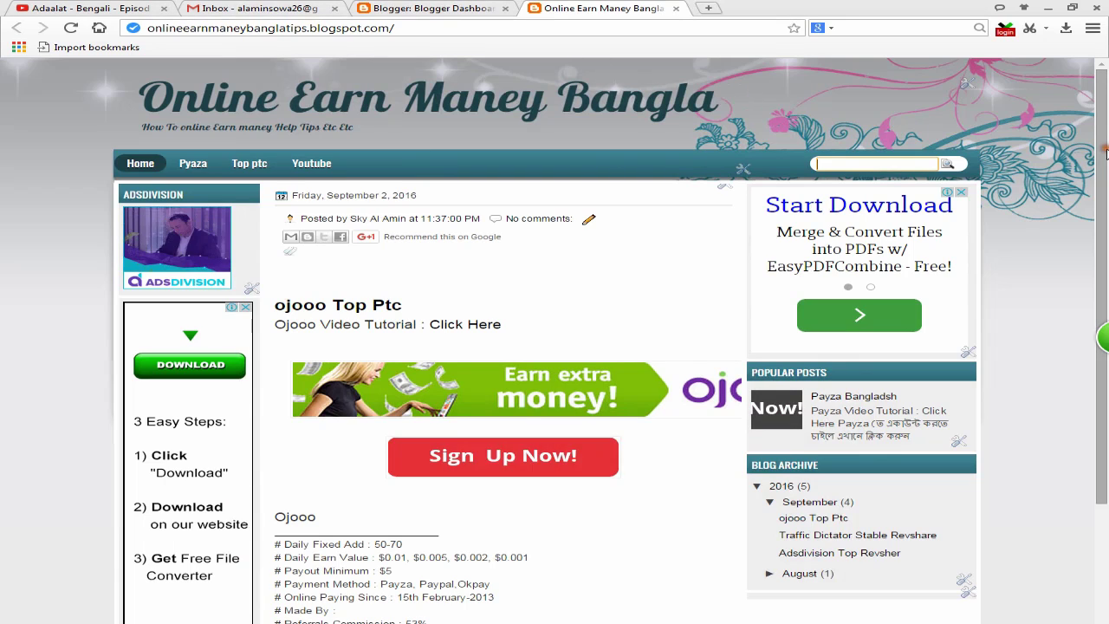
left_click(439, 6)
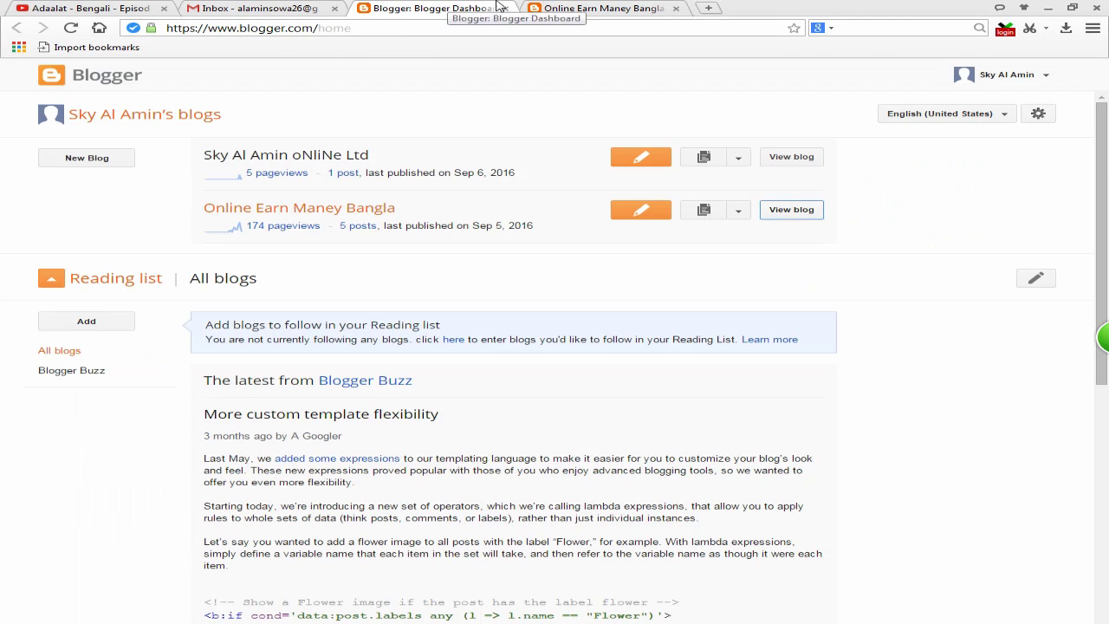
left_click(641, 7)
left_click(676, 8)
Locate Blogger in Gmail's expanded list of Google apps, and return to the Blogger dashboard
left_click(259, 8)
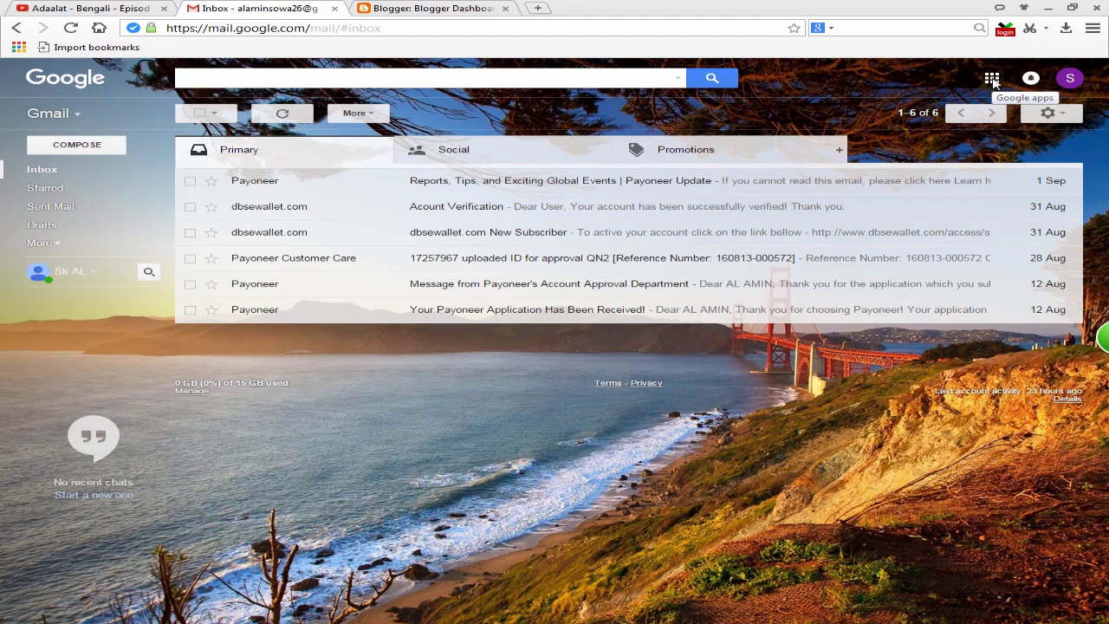
left_click(992, 80)
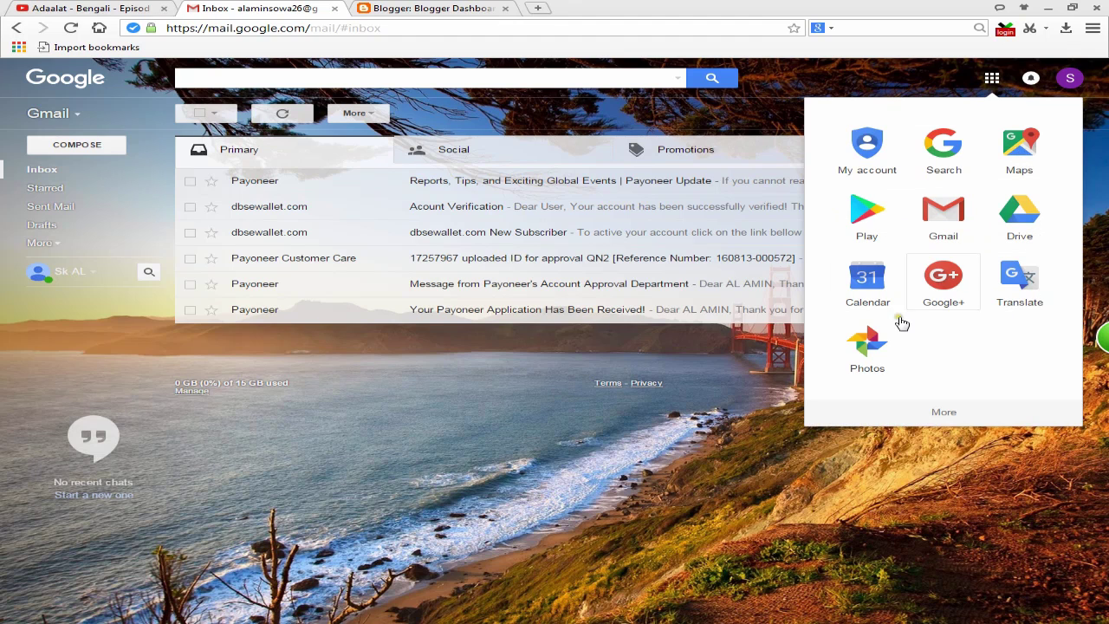
left_click(945, 418)
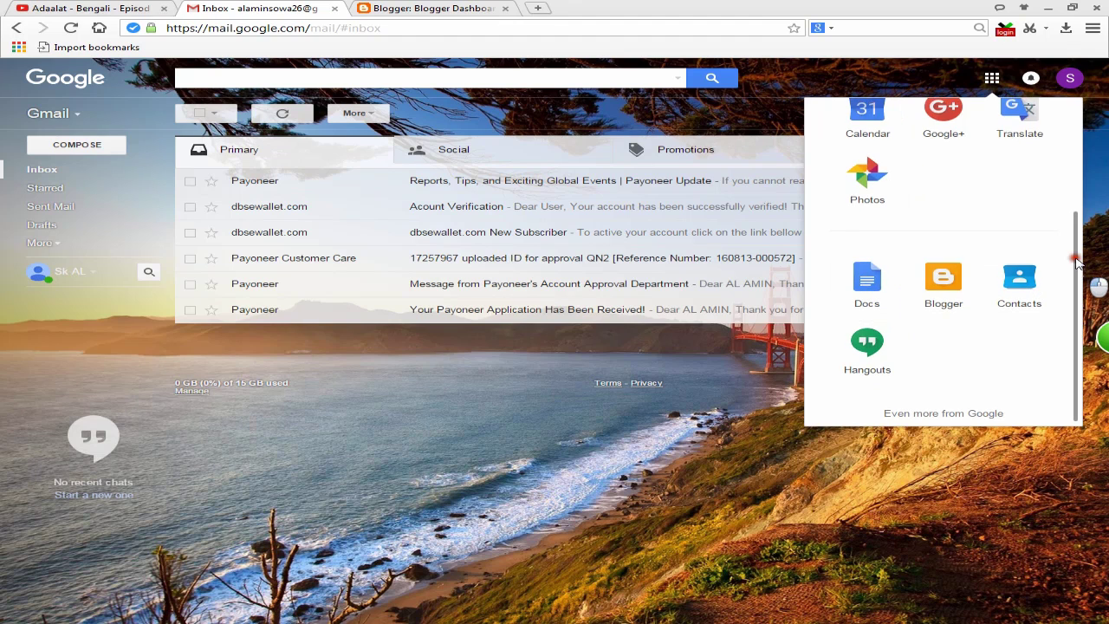
left_click_drag(1072, 269, 1079, 180)
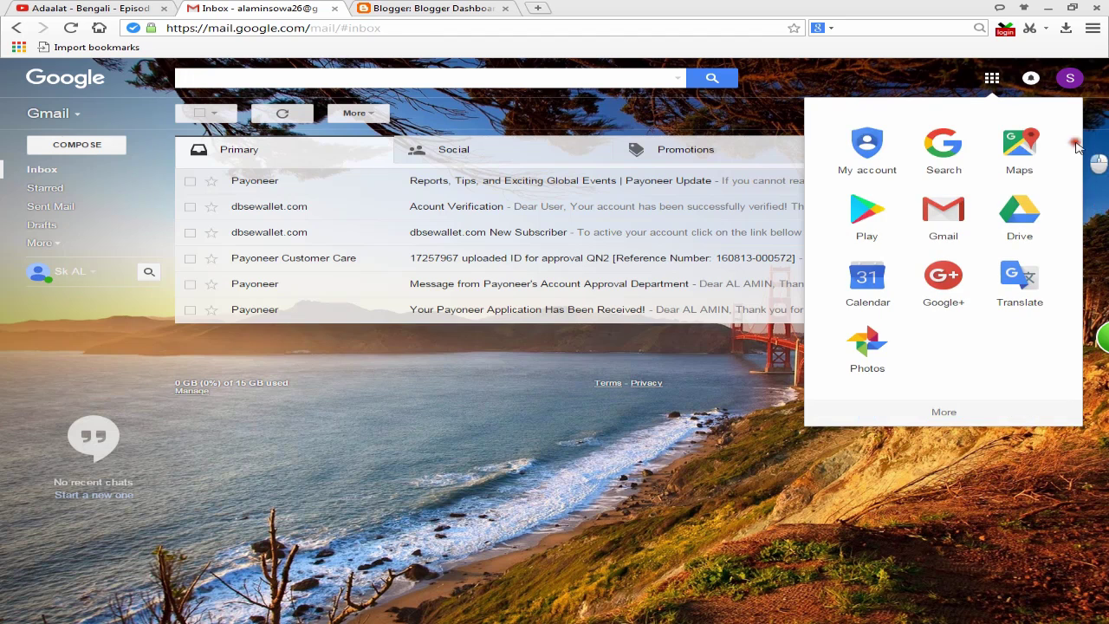
left_click(426, 7)
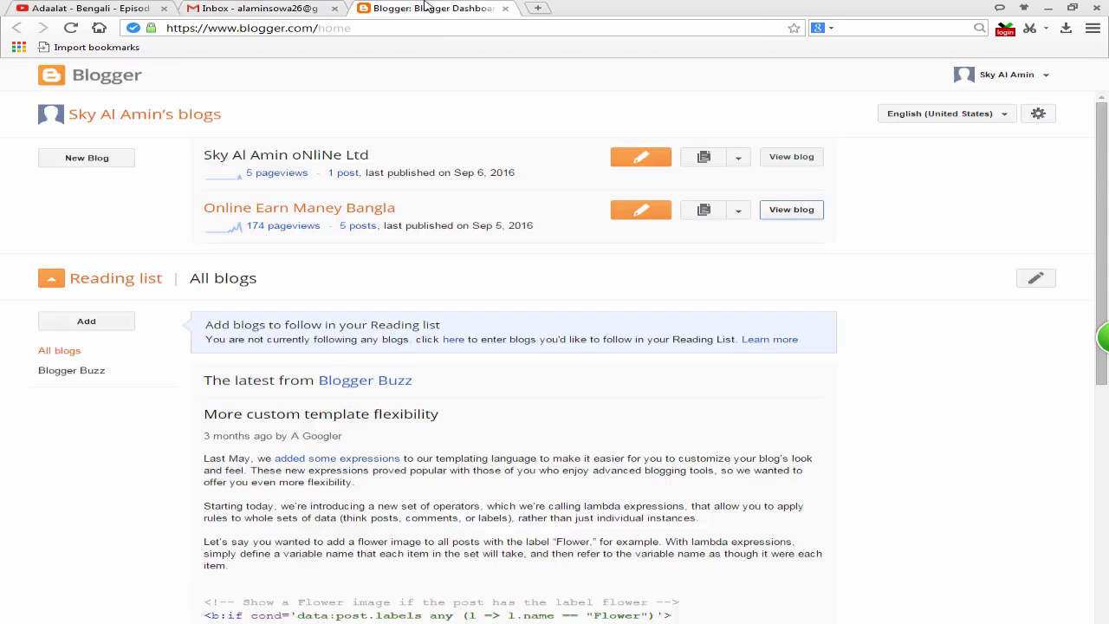
Open the Online Earn Maney Bangla blog's search preferences and go from there to Google Search Console
left_click(334, 212)
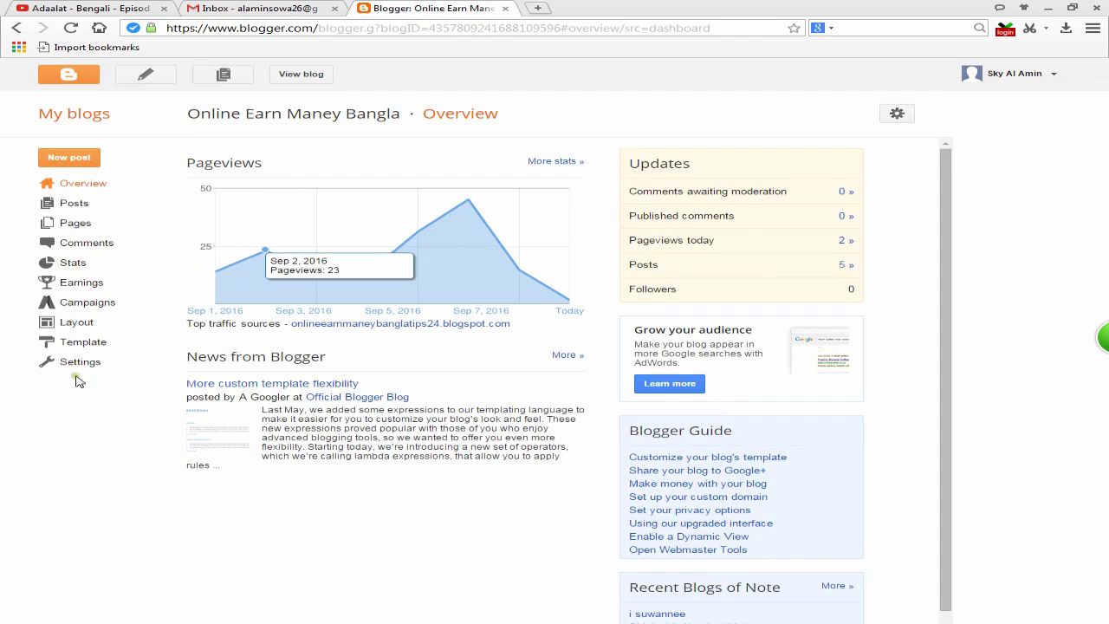
left_click(85, 369)
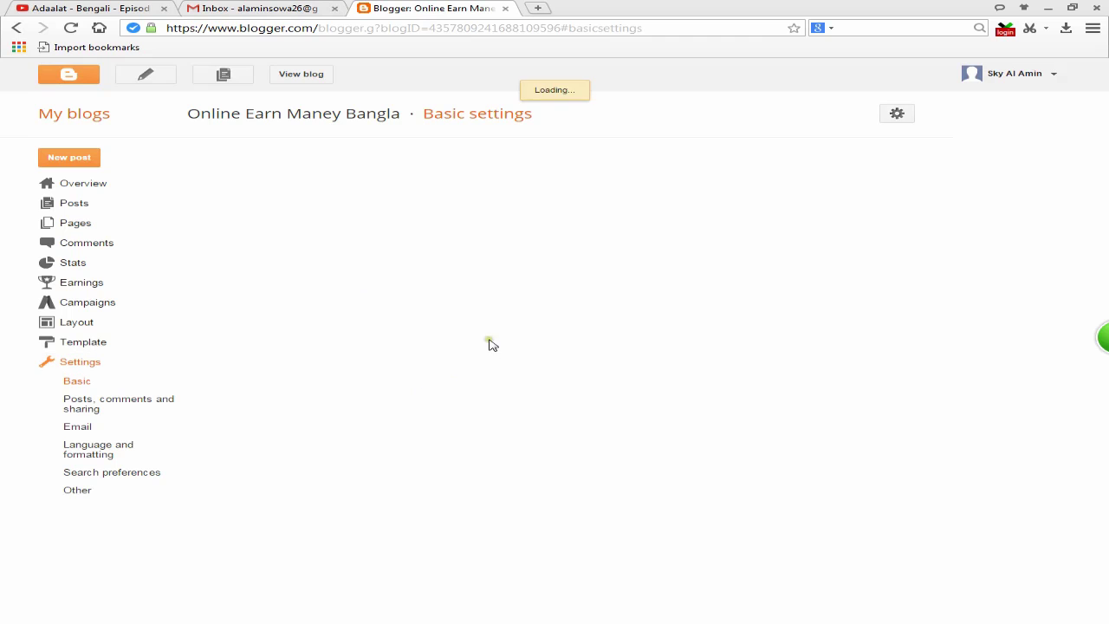
left_click_drag(943, 406, 839, 443)
left_click(98, 438)
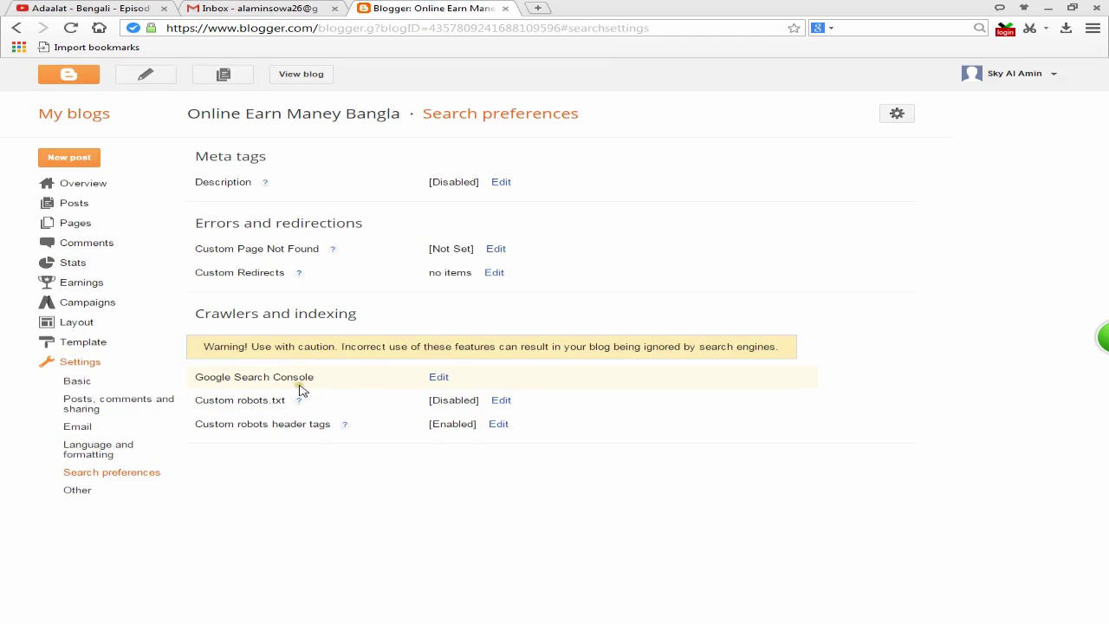
left_click(440, 378)
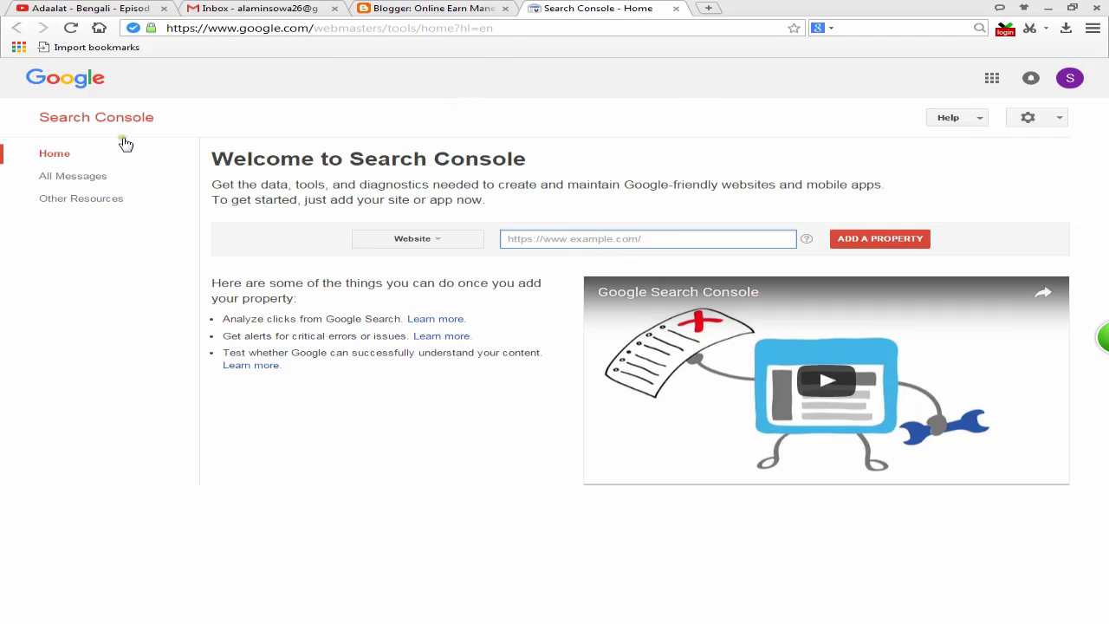
left_click(78, 154)
View the blog from its Blogger settings page and copy its web address
left_click(417, 8)
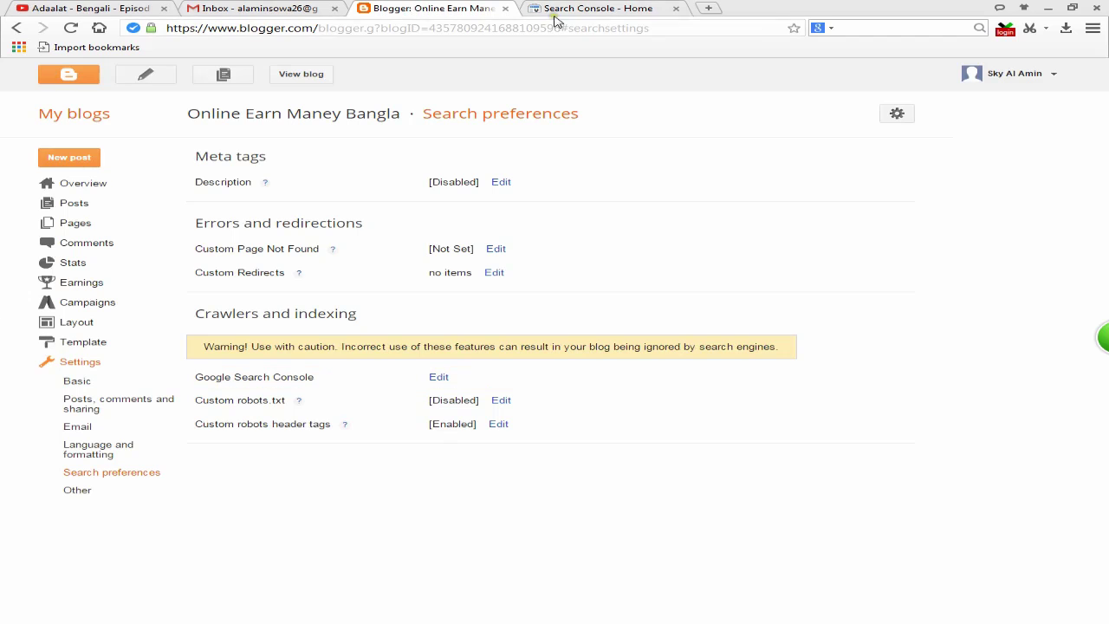
left_click(303, 76)
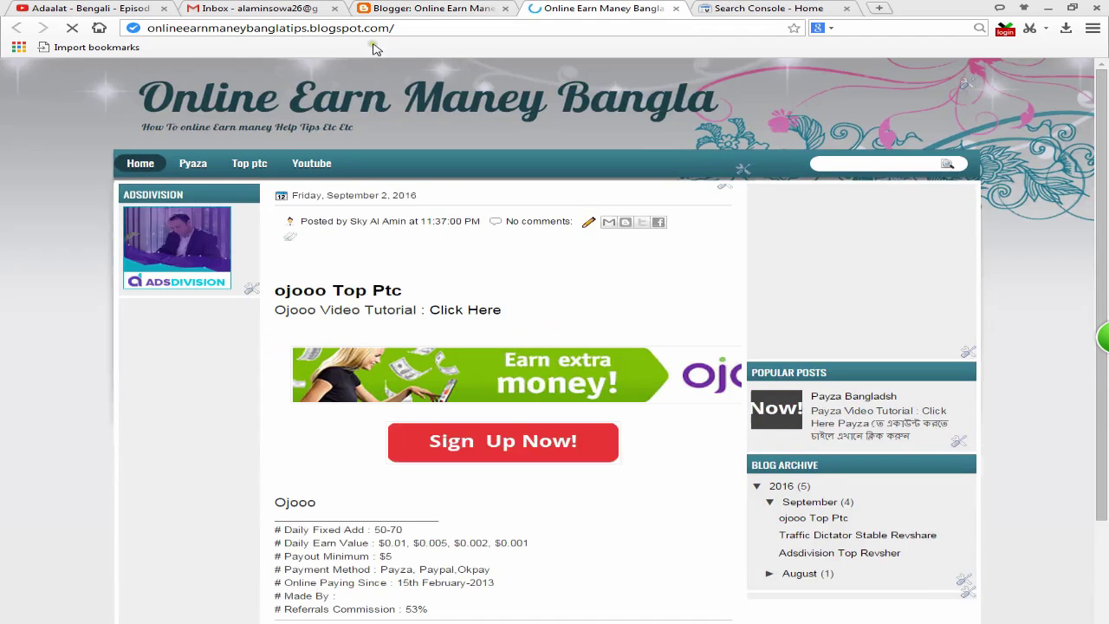
left_click(325, 31)
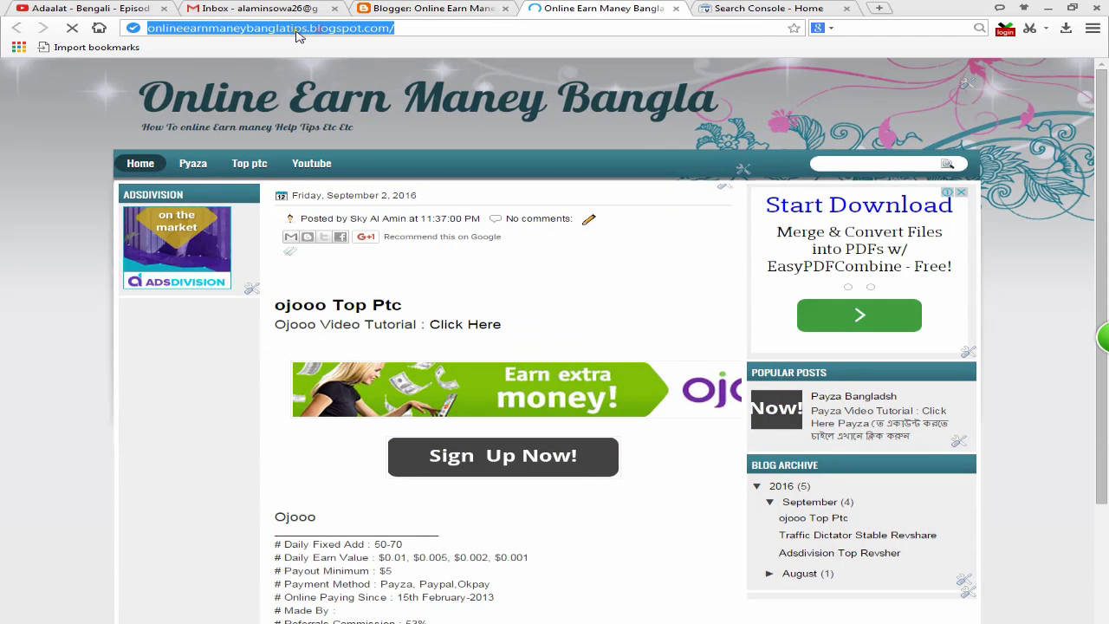
right_click(298, 33)
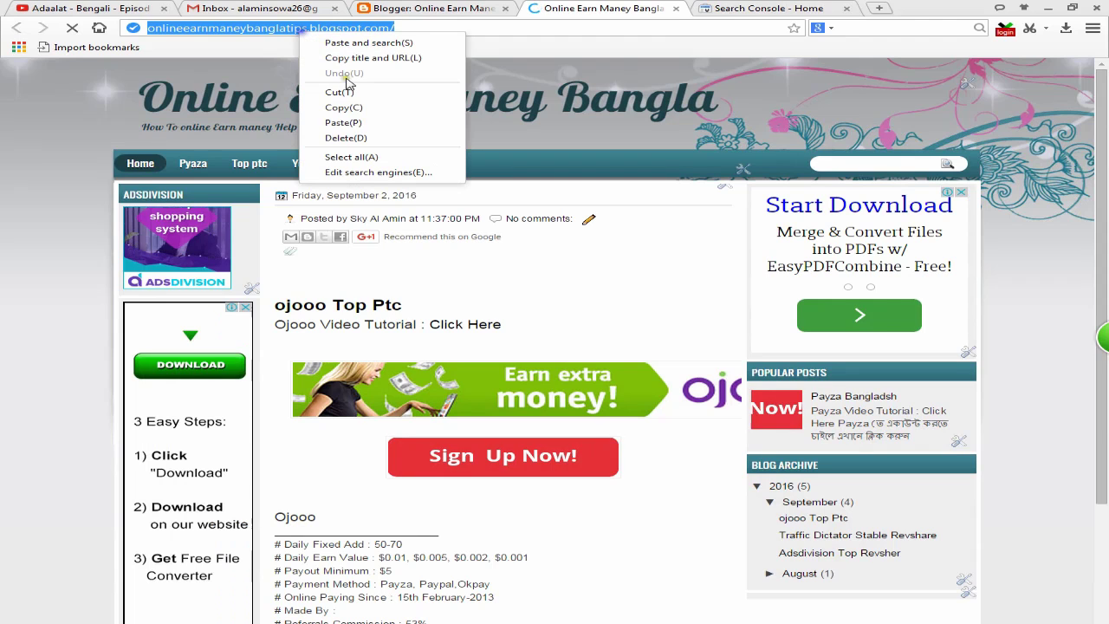
left_click(344, 108)
left_click(762, 8)
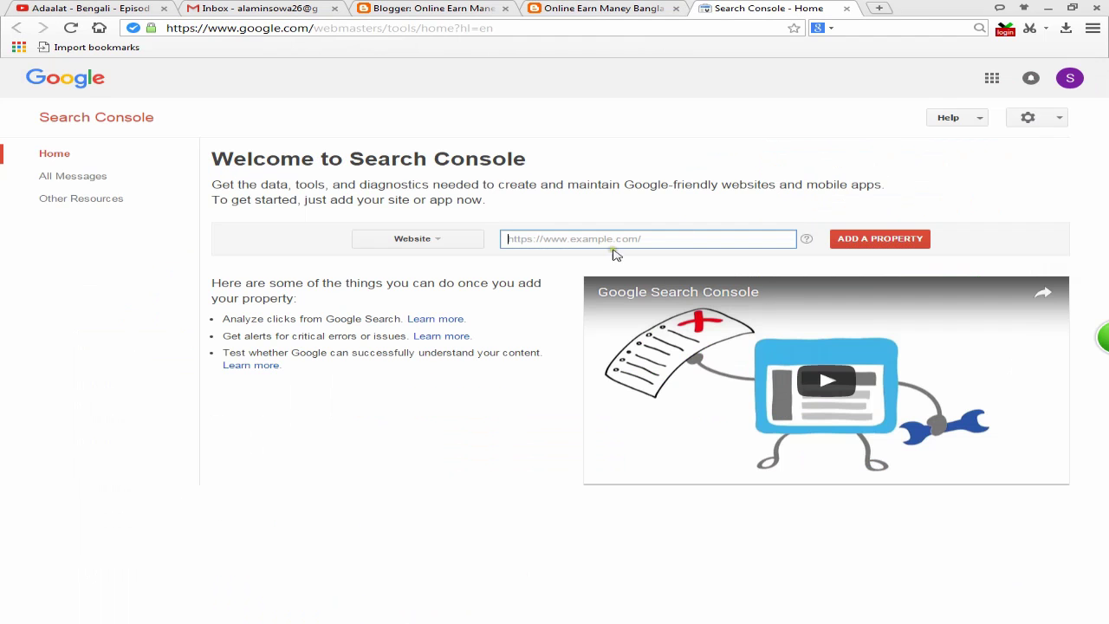
right_click(617, 245)
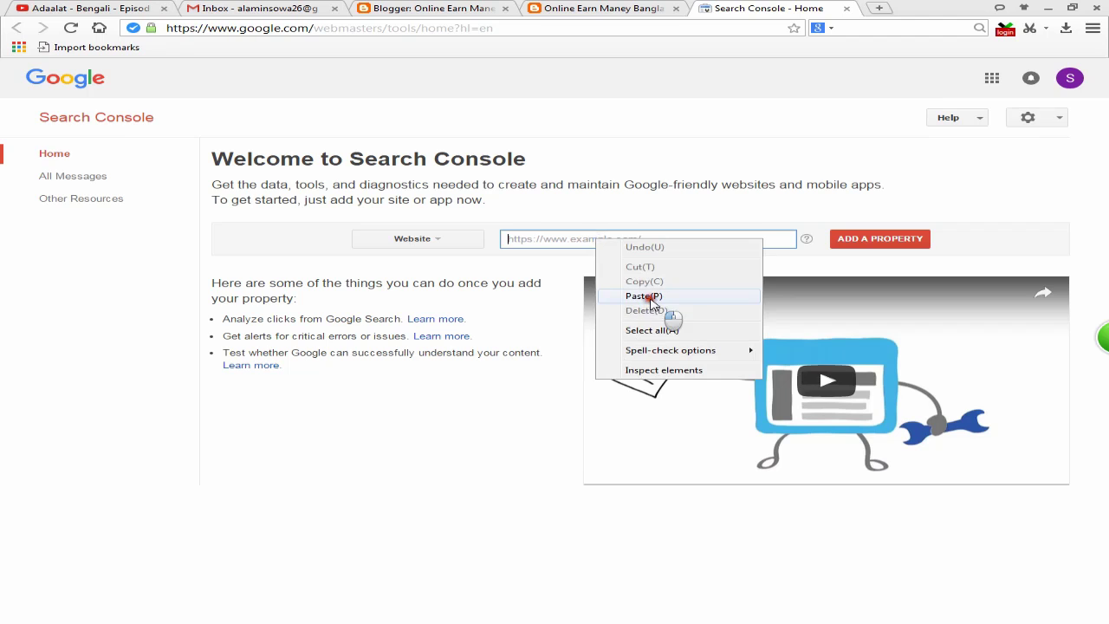
left_click(650, 299)
left_click(888, 243)
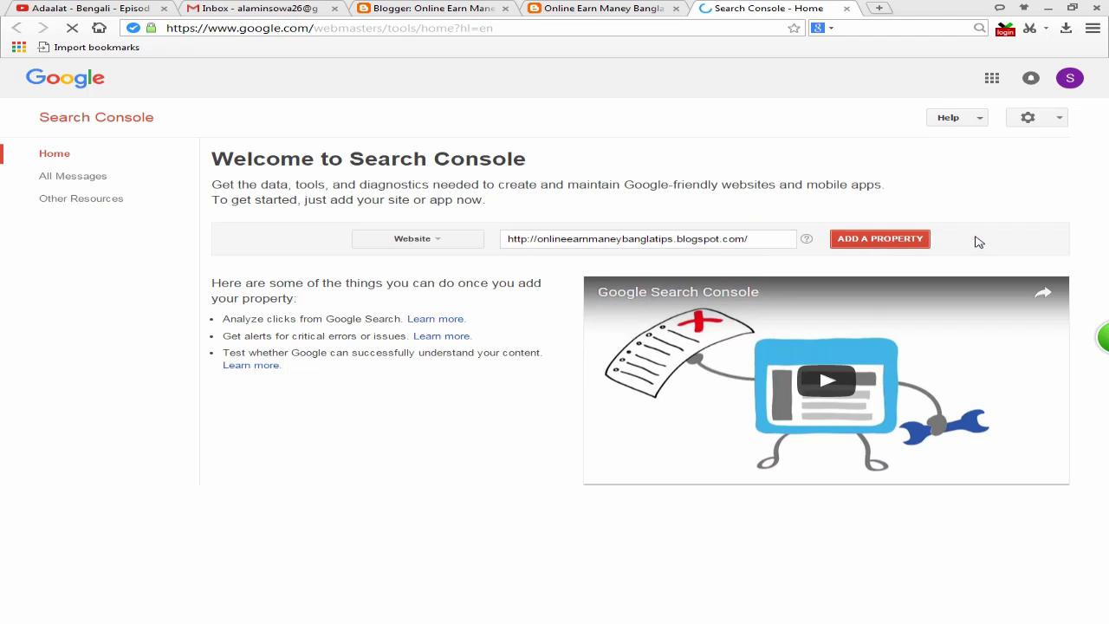
left_click(899, 245)
left_click(899, 211)
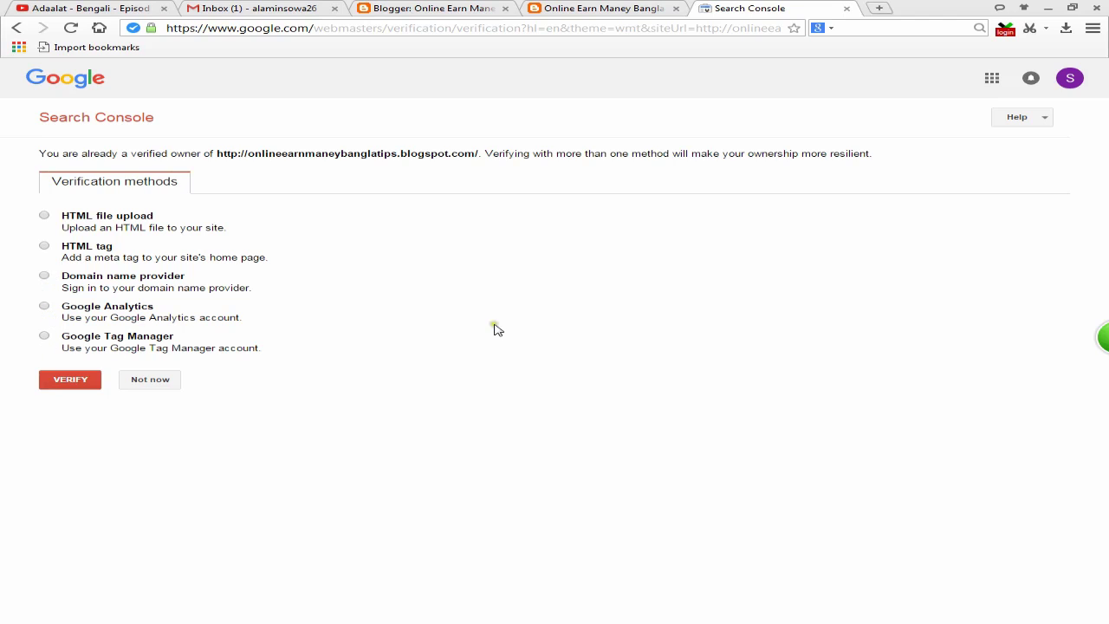
Review the Google Analytics, domain name provider, HTML tag and HTML file upload verification methods for the blog
left_click(44, 307)
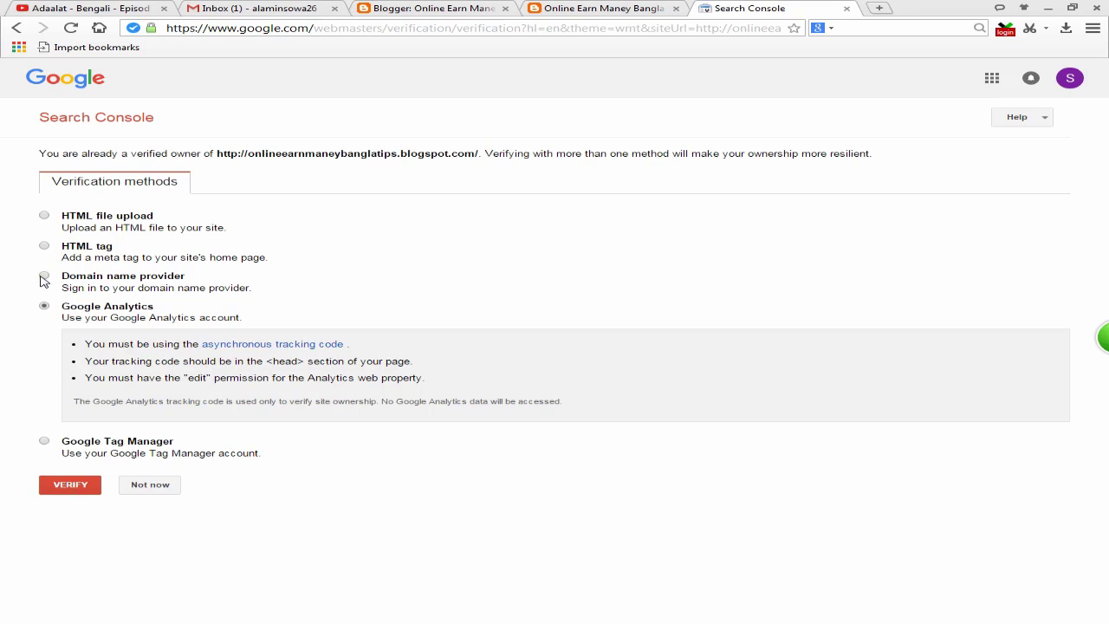
left_click(43, 278)
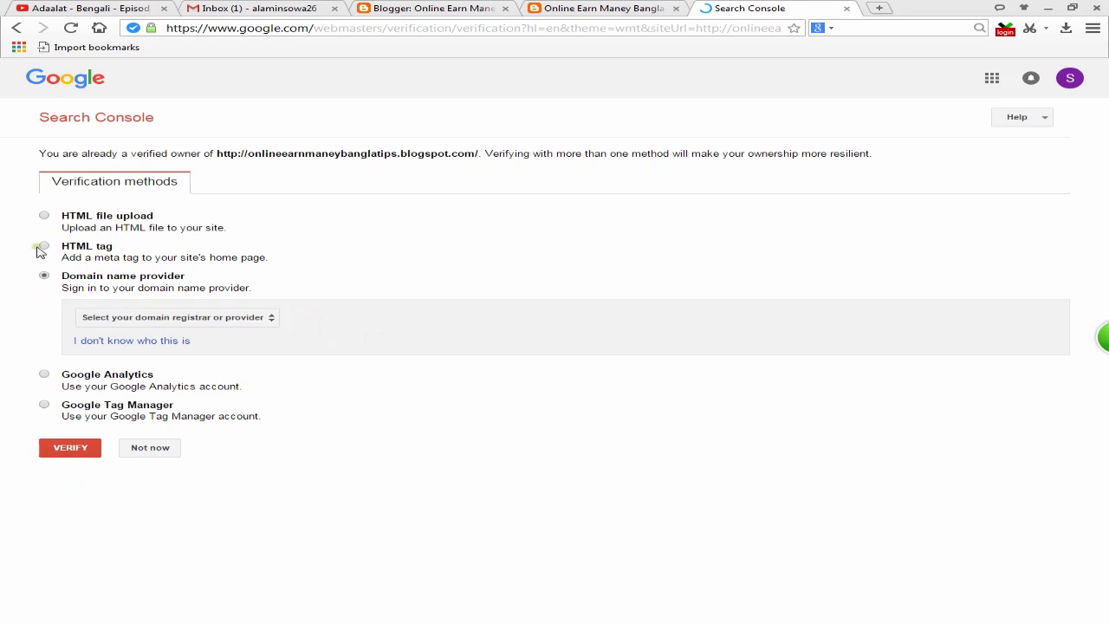
left_click(42, 248)
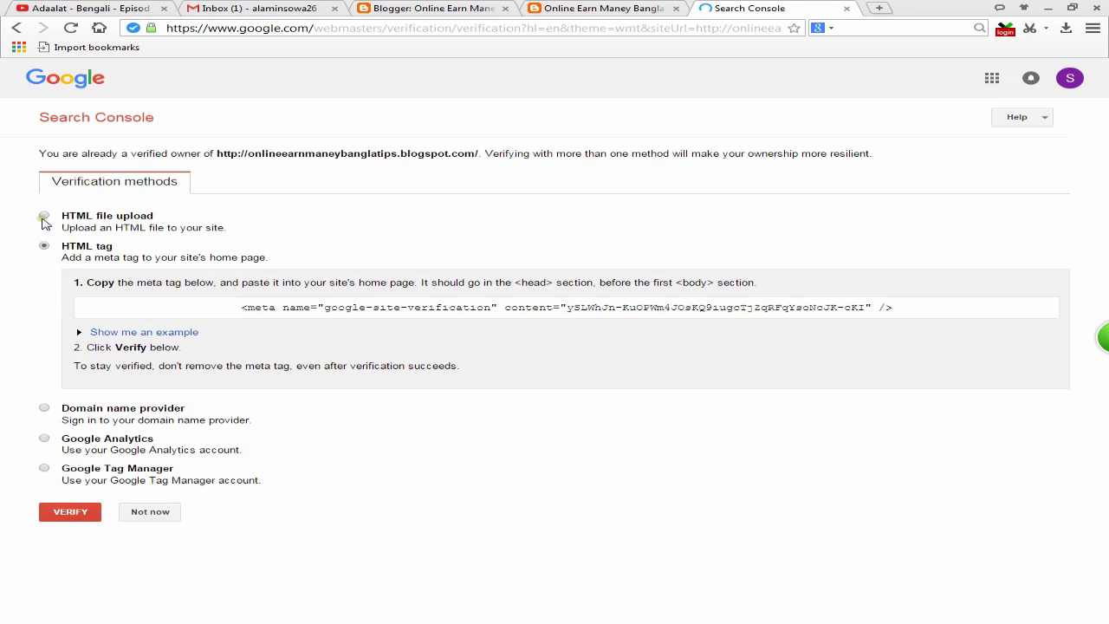
left_click(44, 217)
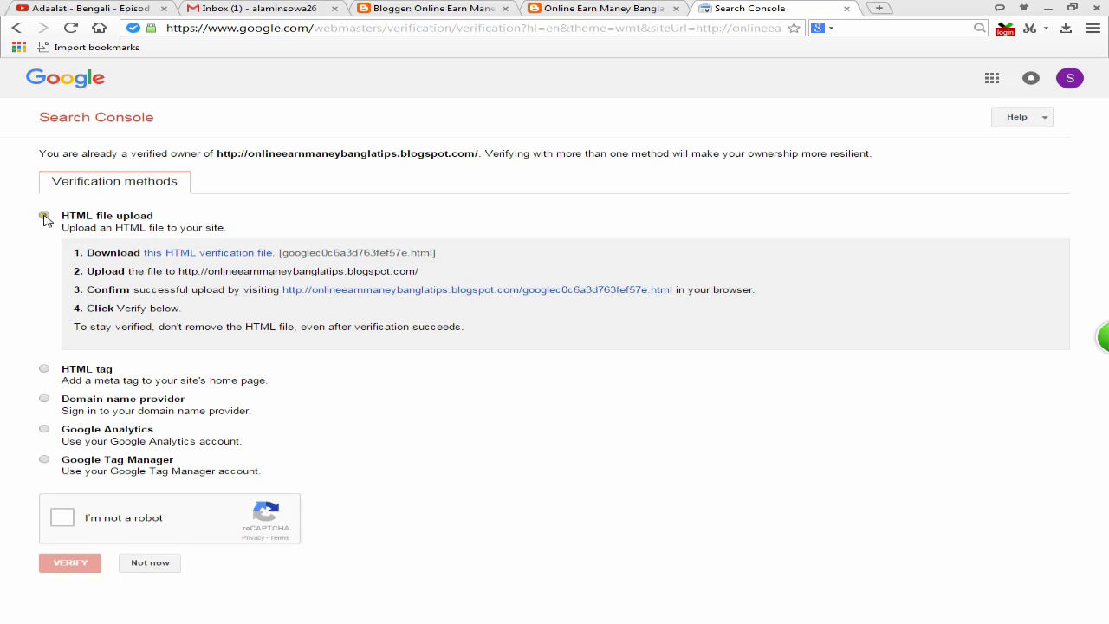
Choose the HTML tag verification method and copy its google-site-verification meta tag
left_click(44, 369)
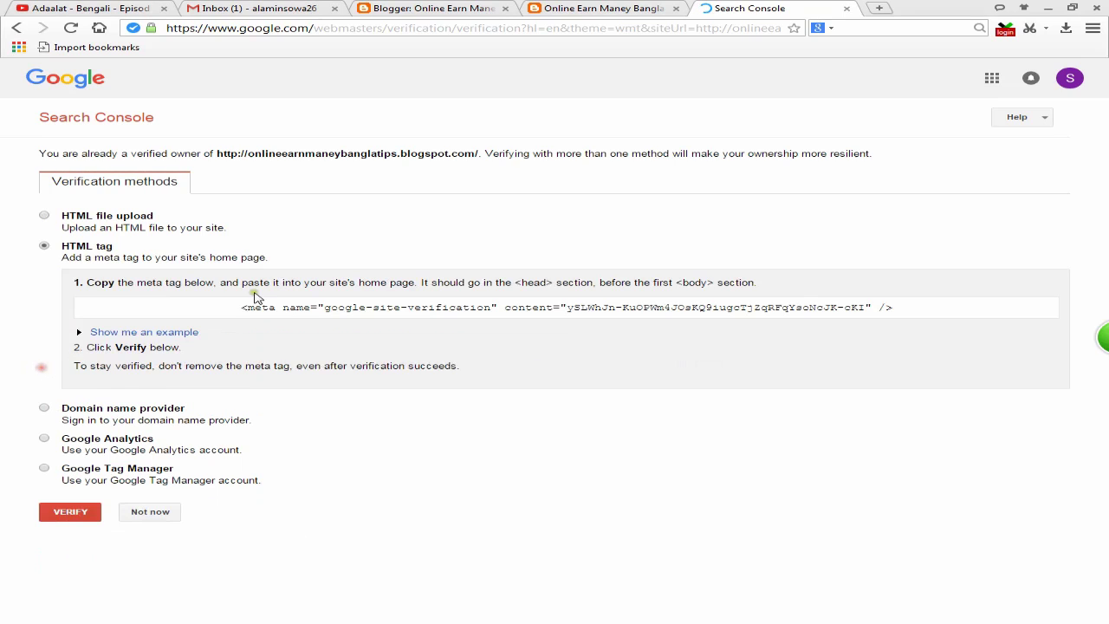
left_click(313, 308)
left_click(375, 308)
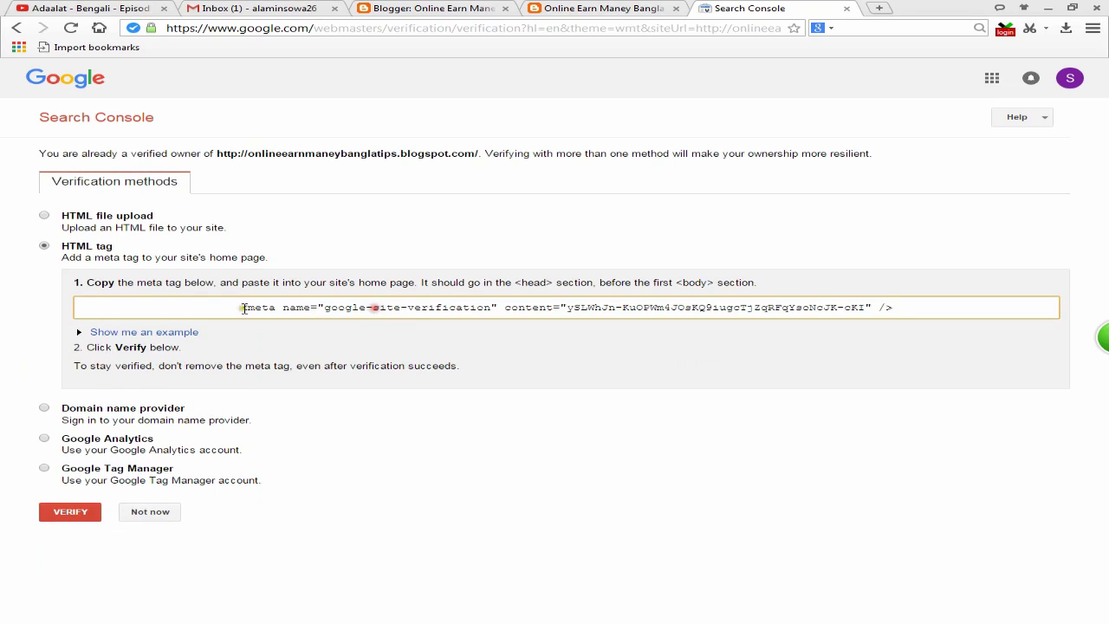
left_click(324, 306)
right_click(325, 307)
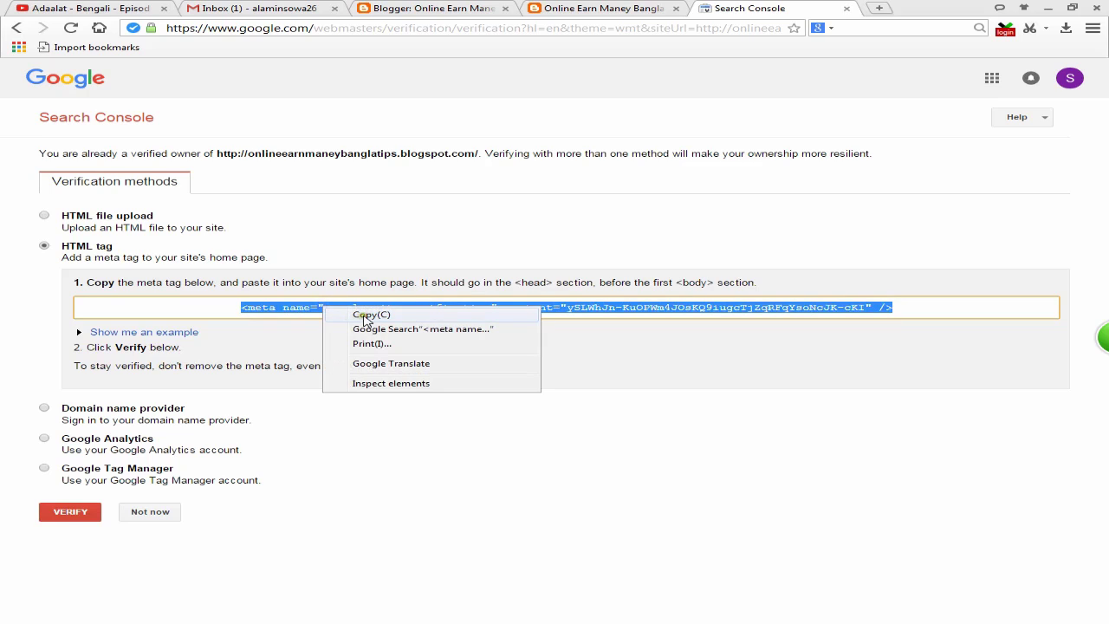
left_click(364, 316)
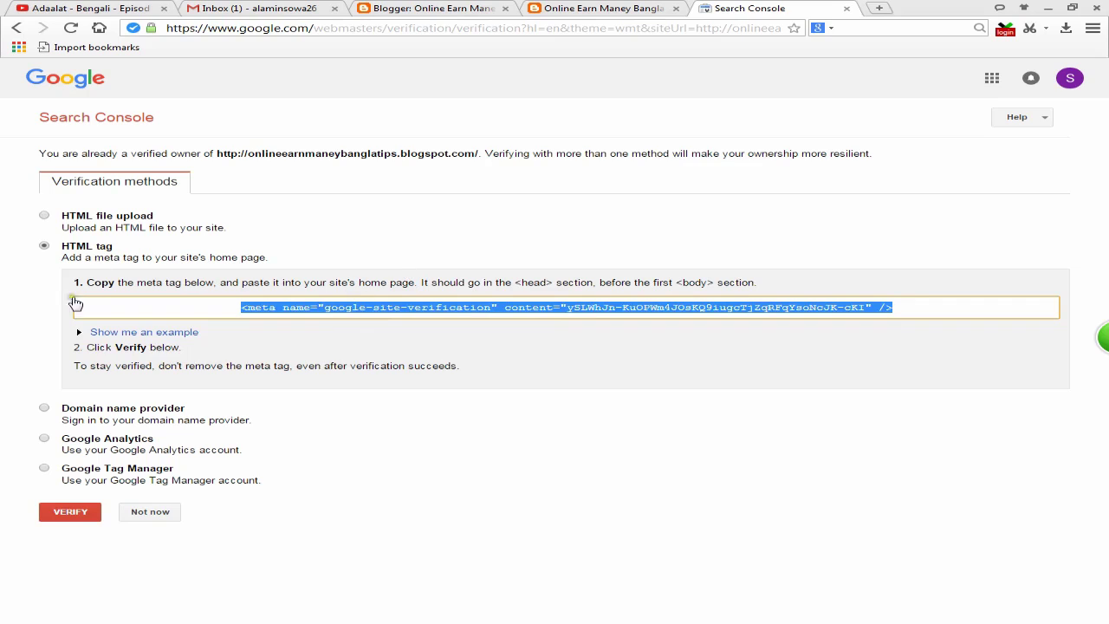
Try to verify the property with the HTML tag method, and copy the verification meta tag again
left_click(62, 514)
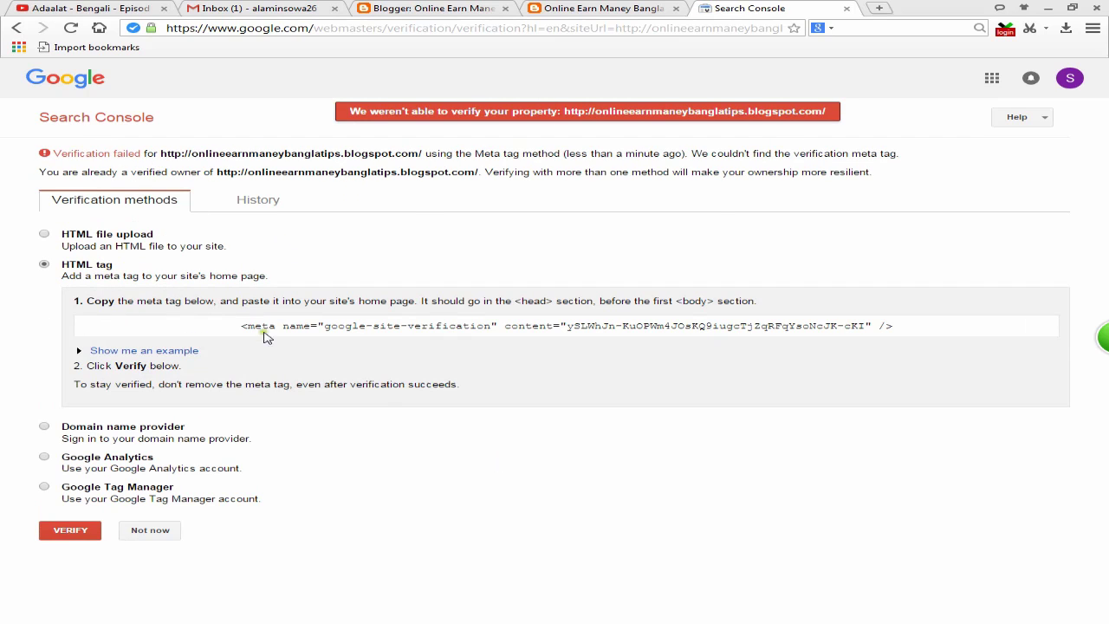
left_click(314, 329)
right_click(350, 329)
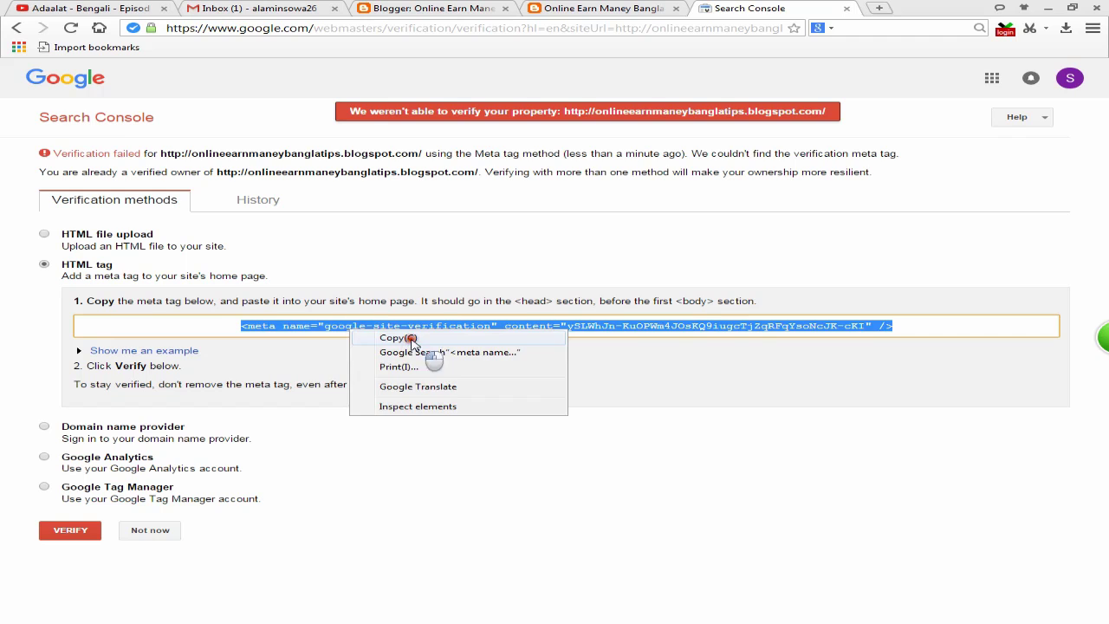
left_click(403, 338)
Switch to Blogger and open the HTML of the Online Earn Maney Bangla blog's template for editing
left_click(473, 8)
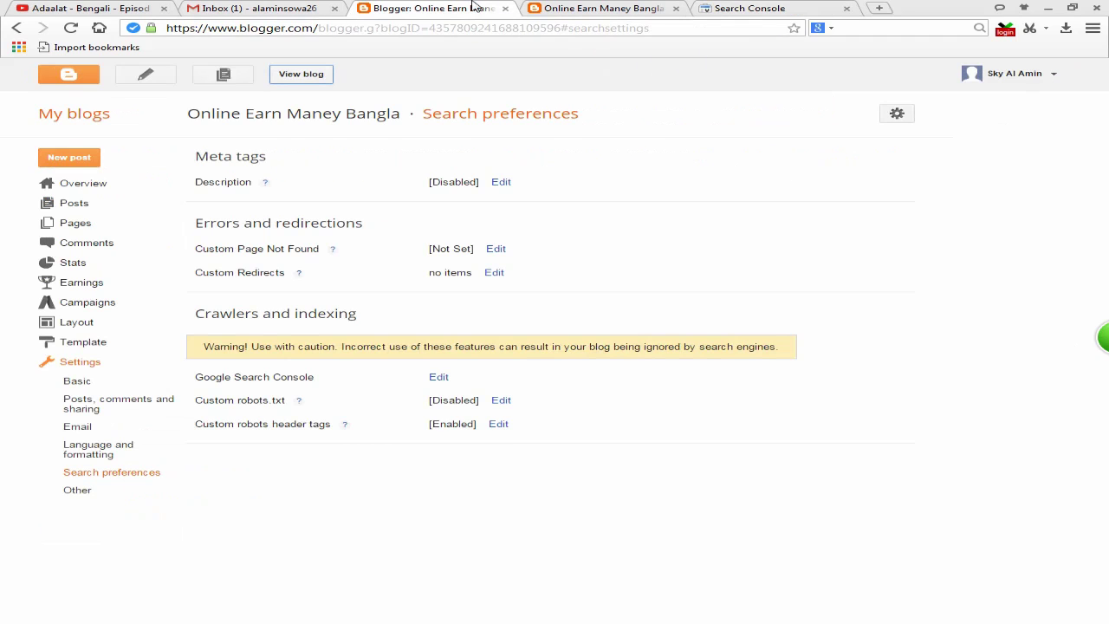
left_click(101, 346)
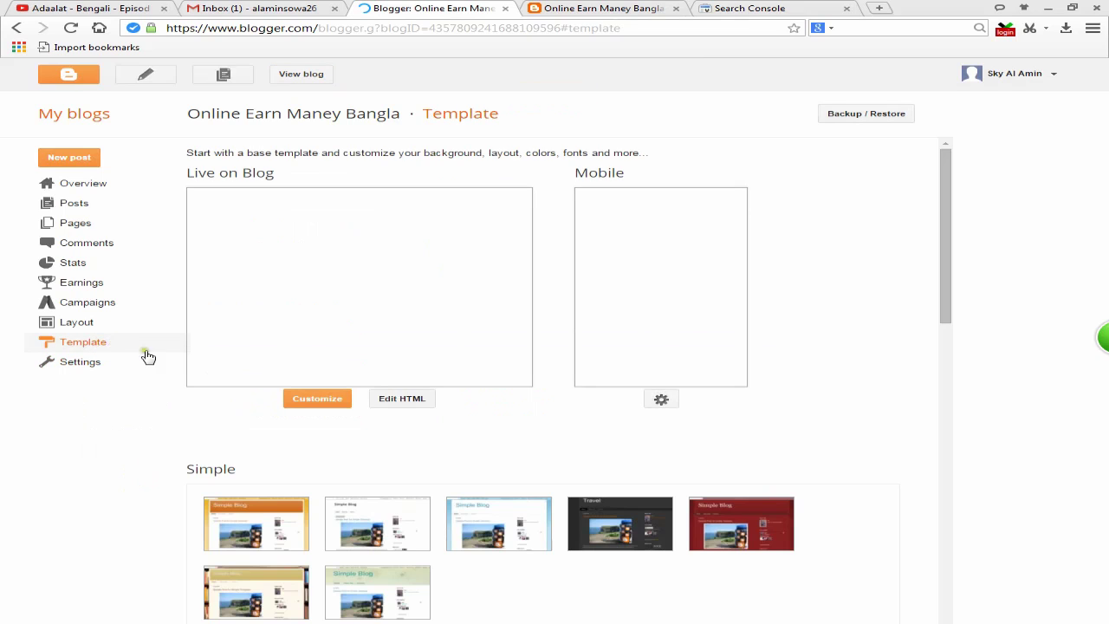
left_click(421, 404)
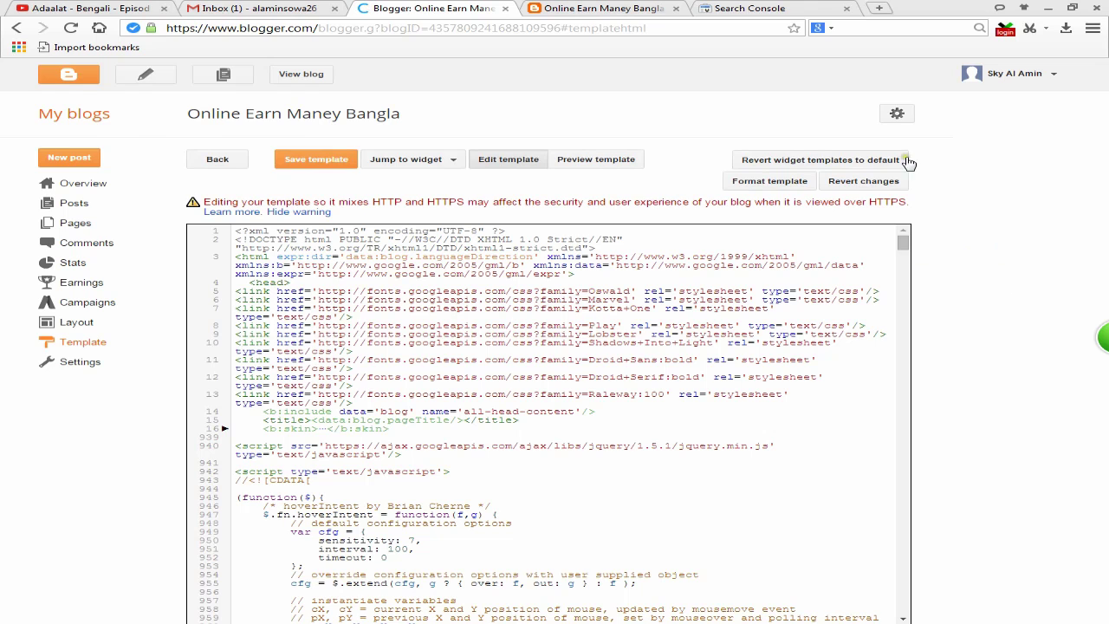
left_click(757, 7)
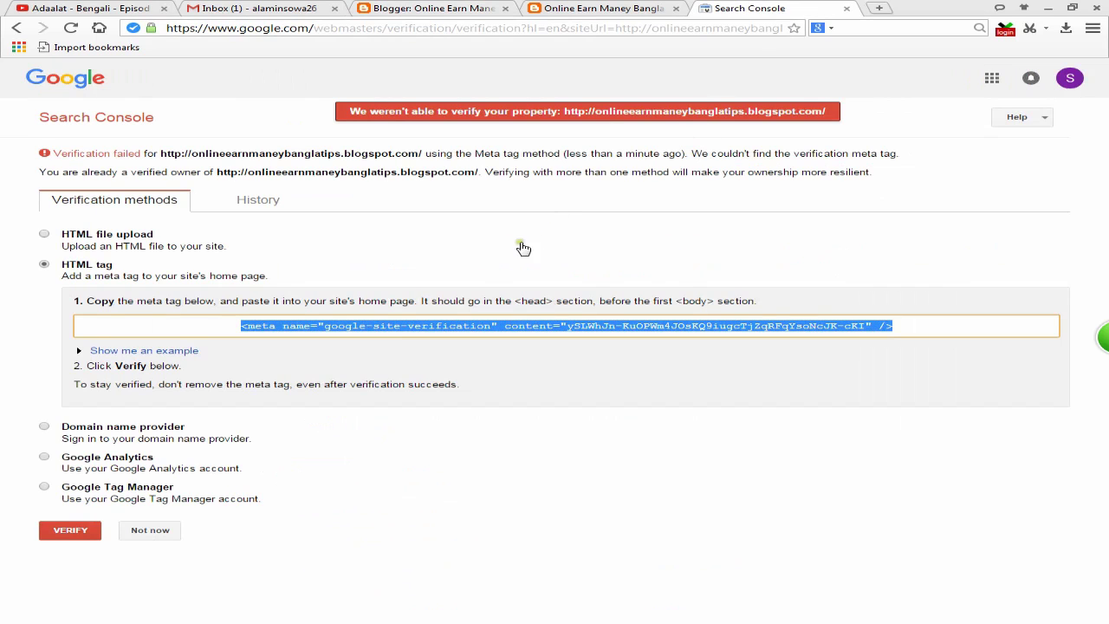
left_click(461, 7)
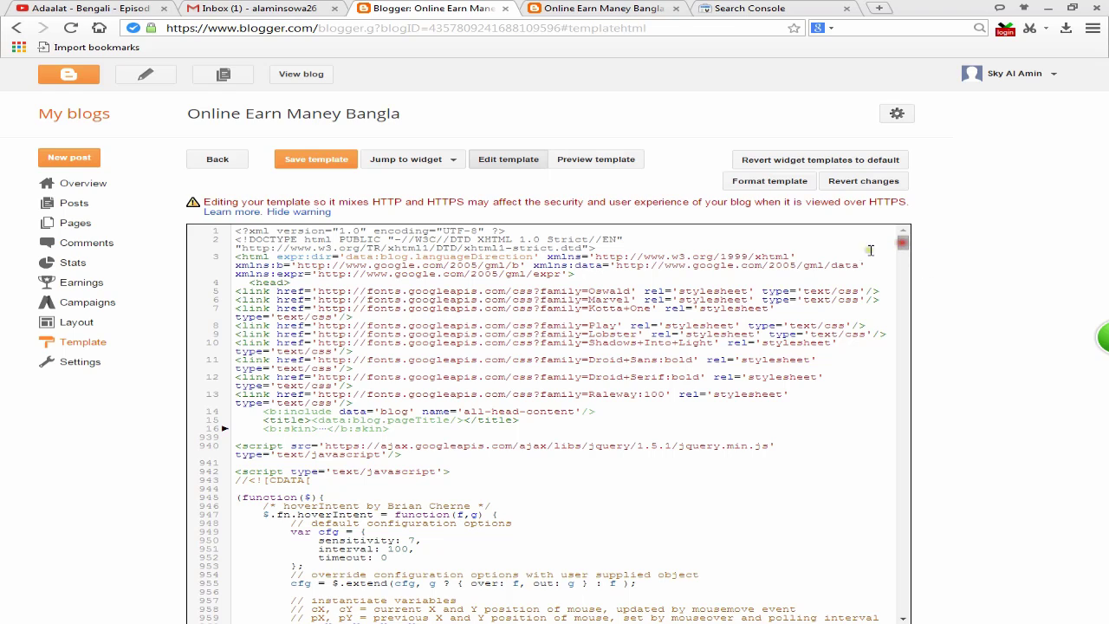
Add blank lines directly below the opening <head> tag and paste the google-site-verification meta tag there
left_click(299, 282)
key("Return")
key("Return")
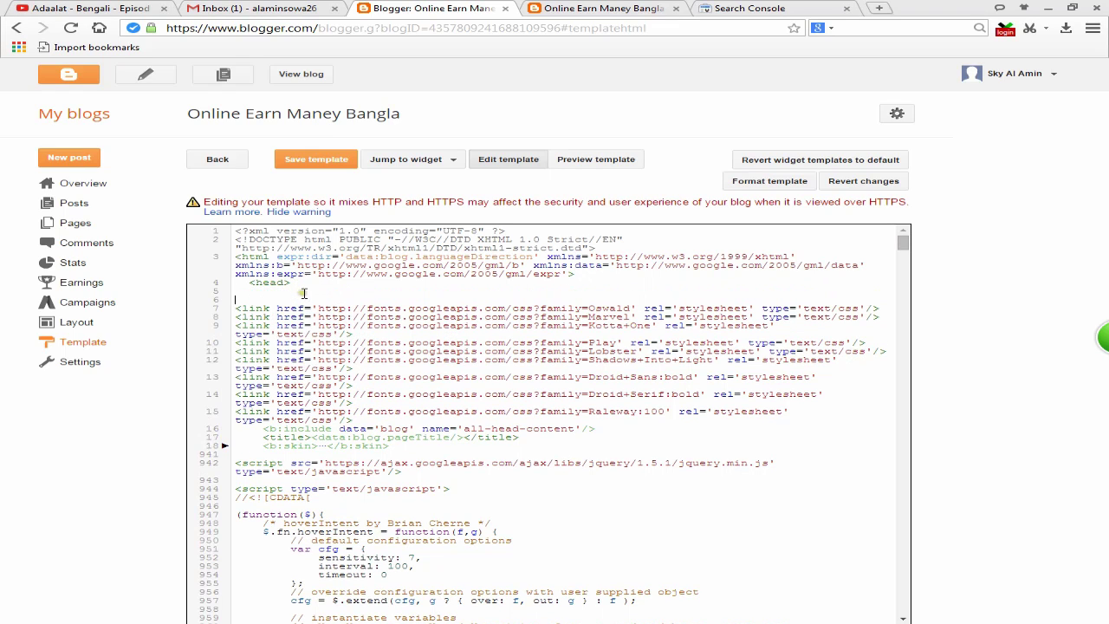
left_click(261, 295)
right_click(265, 293)
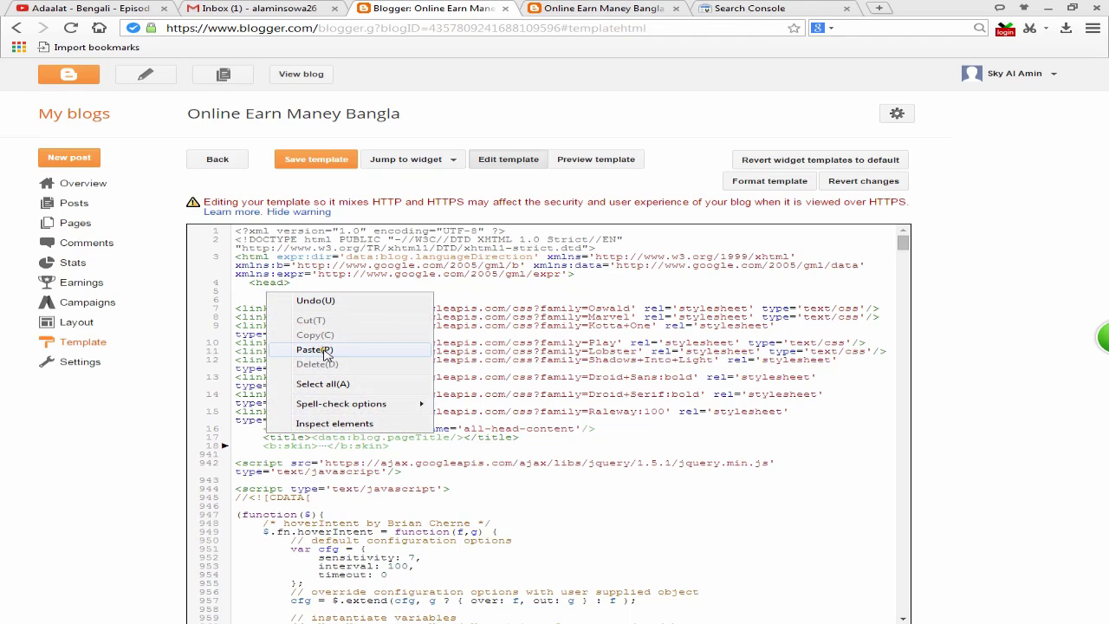
left_click(324, 350)
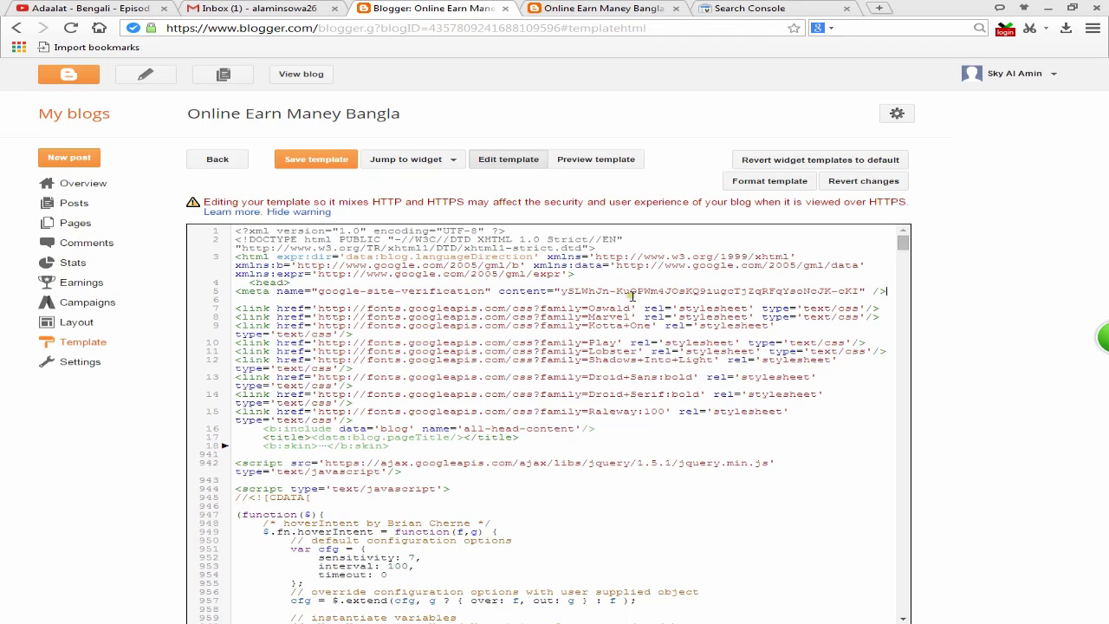
Check the pasted meta tag against the one in Search Console and save the blog template
left_click(751, 8)
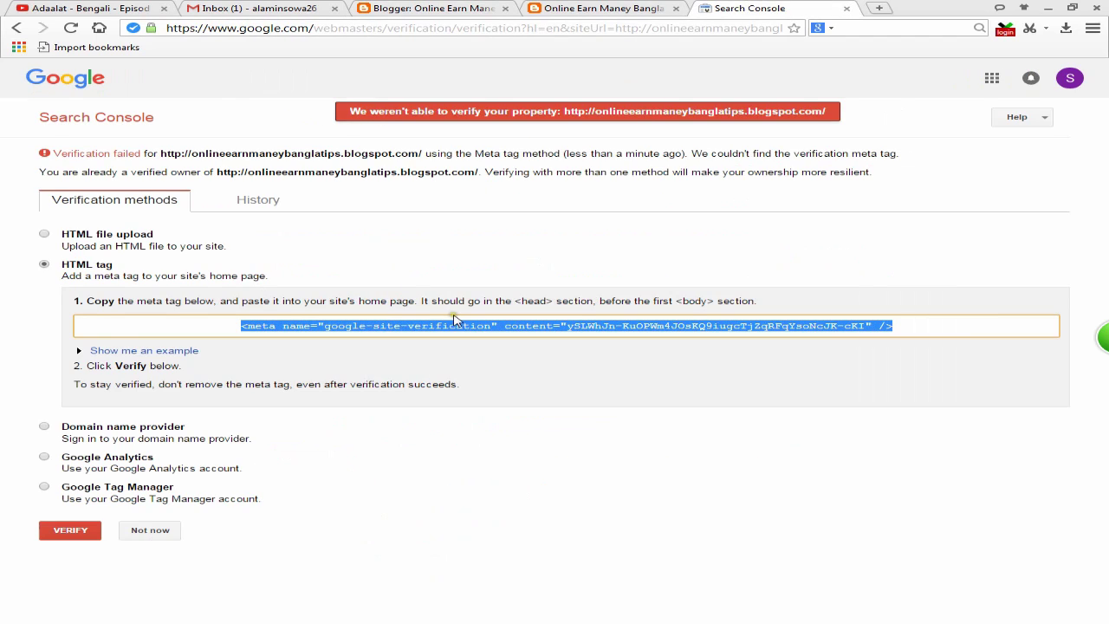
left_click(459, 8)
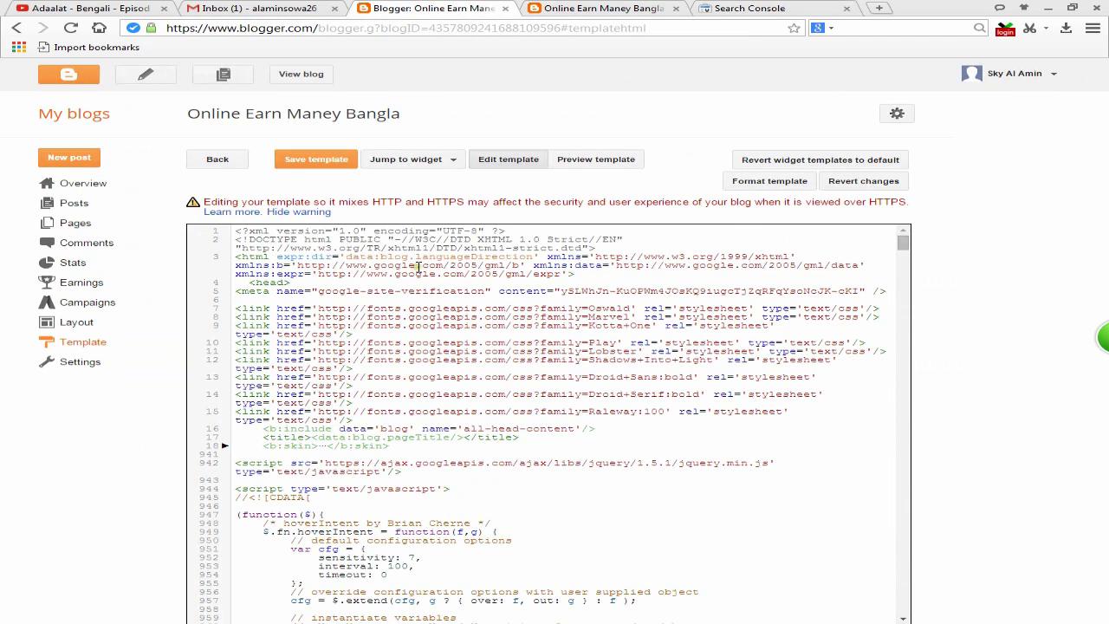
left_click(327, 292)
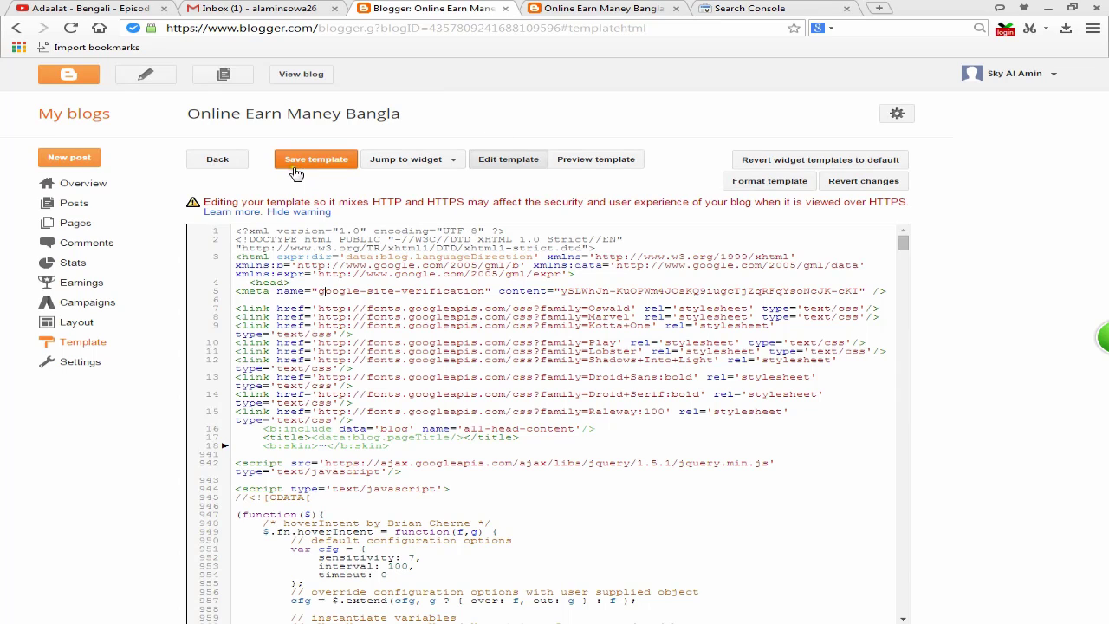
left_click(326, 163)
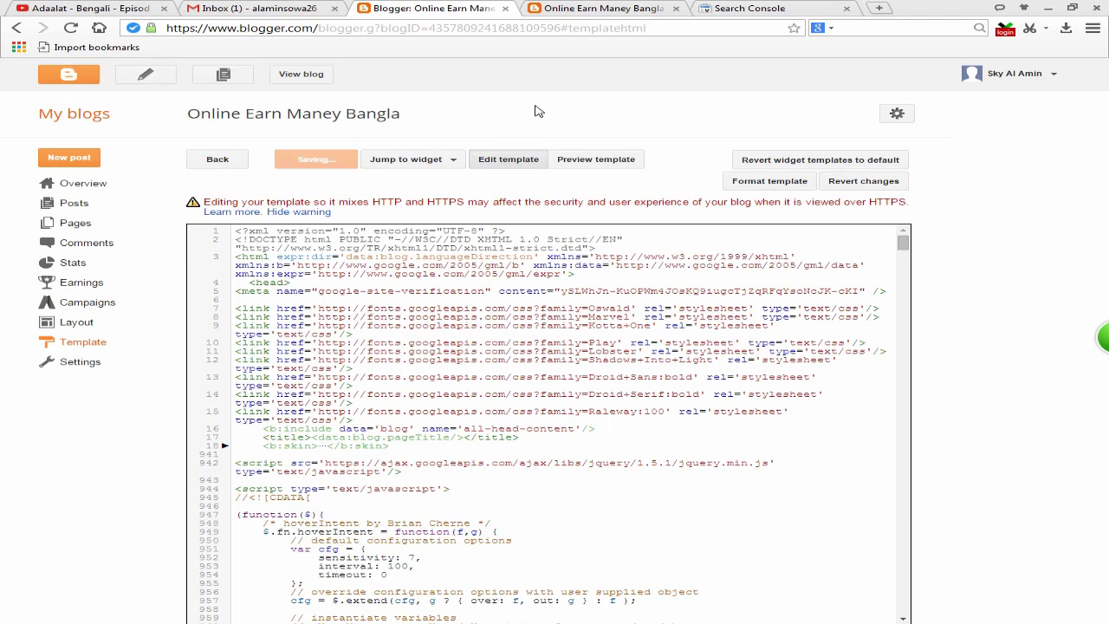
left_click(601, 8)
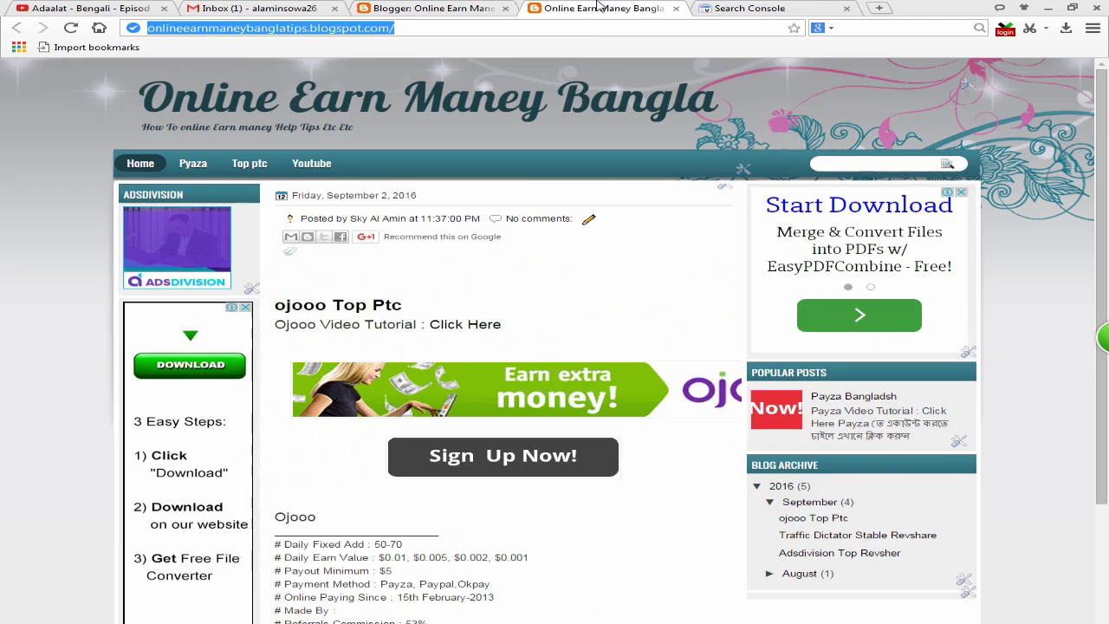
left_click(728, 8)
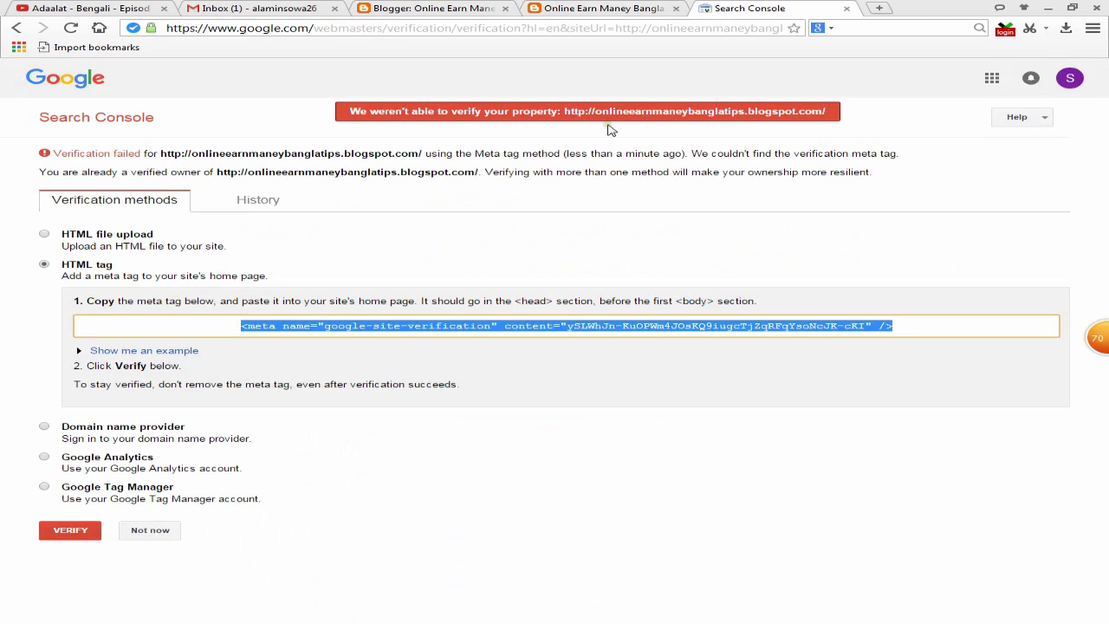
left_click(69, 532)
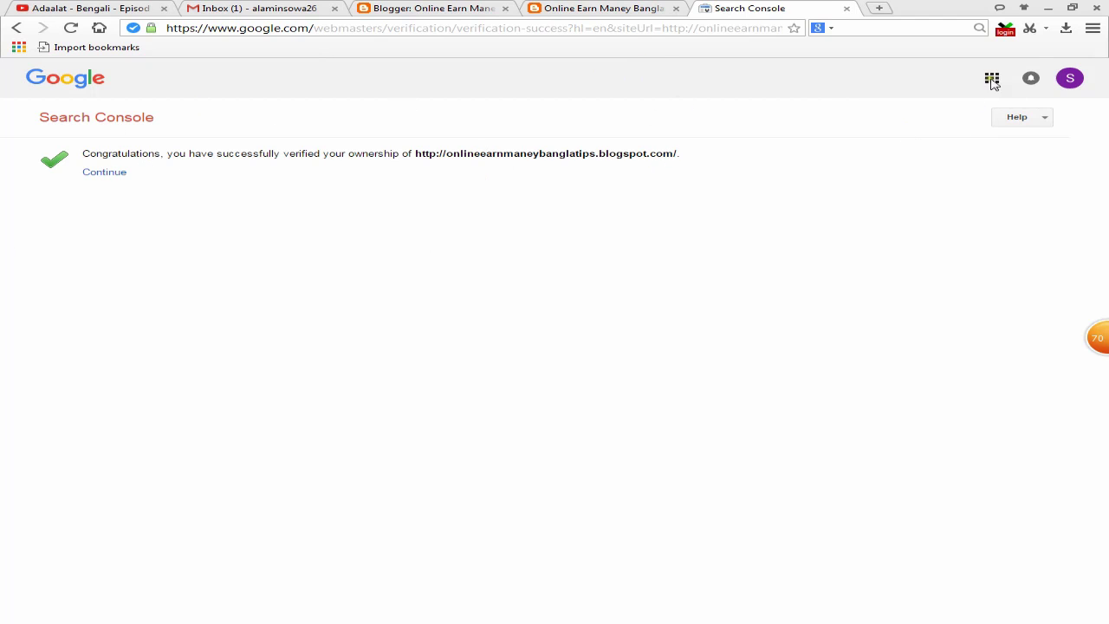
Open the Search Console email about improving the blog's search presence in Gmail, read its setup tips, and return to the inbox
left_click(288, 6)
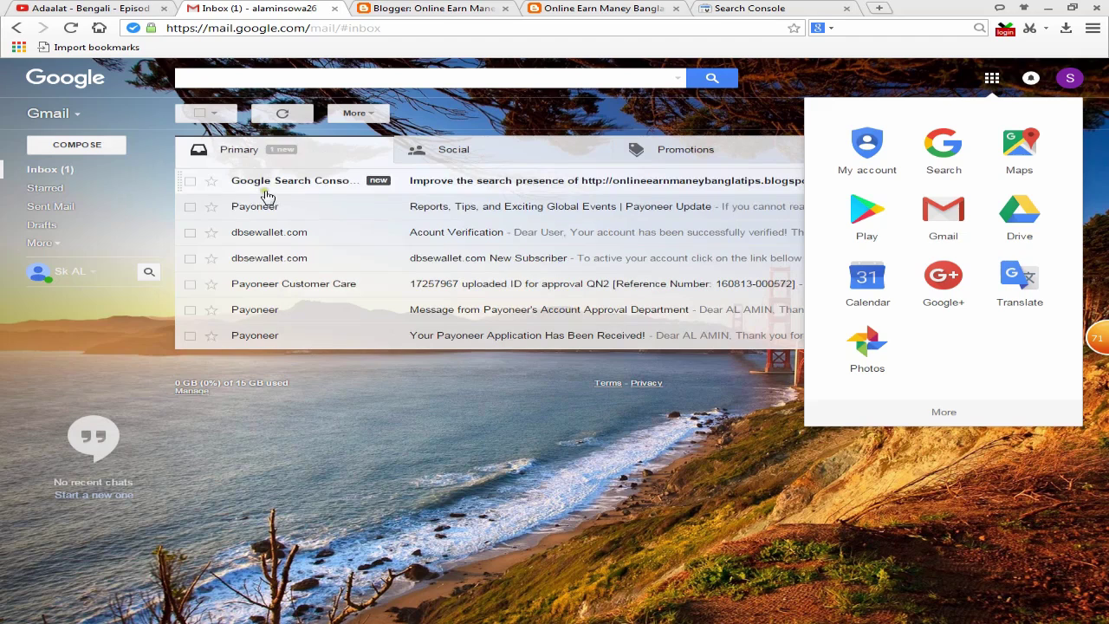
left_click(295, 185)
left_click(295, 184)
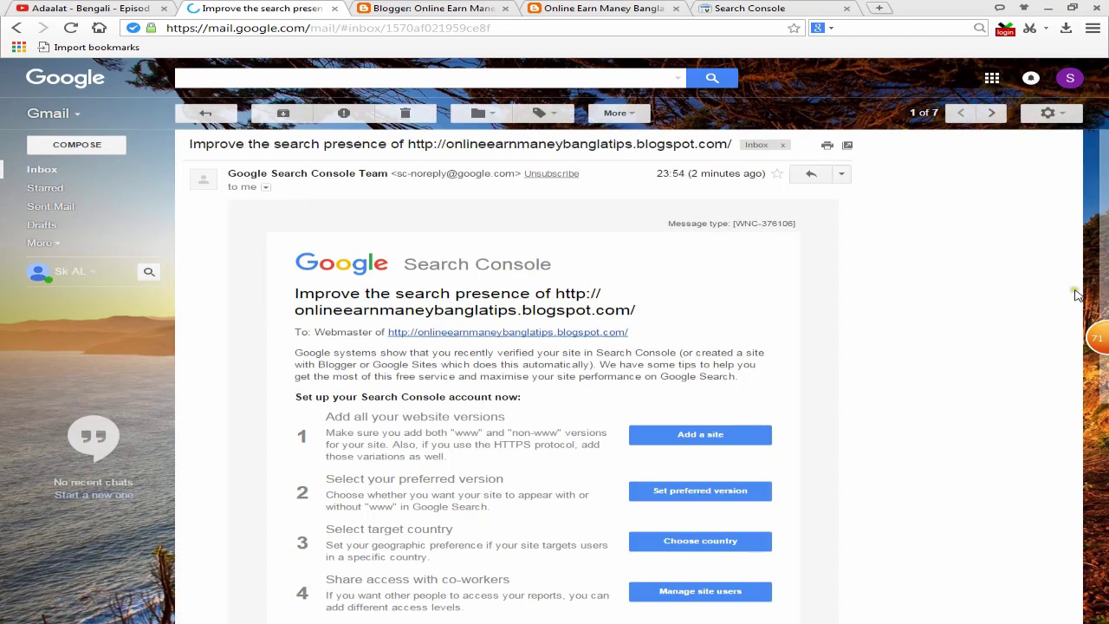
scroll(787, 359, "down", 1)
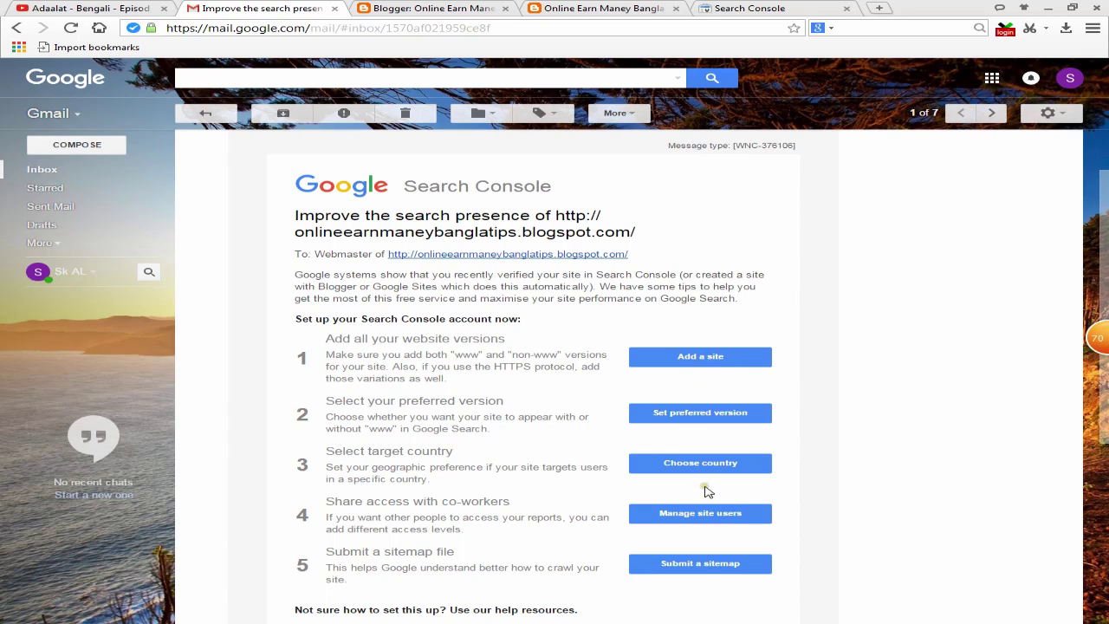
left_click(102, 170)
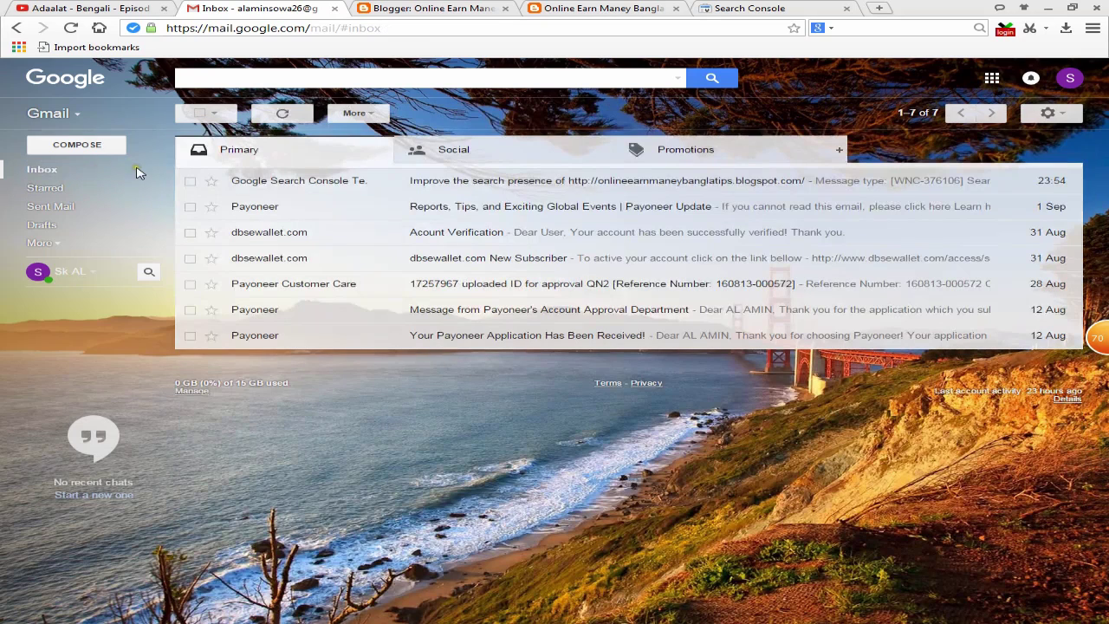
Reopen the Search Console email, view the page behind its Add a site link, and close that page
left_click(372, 184)
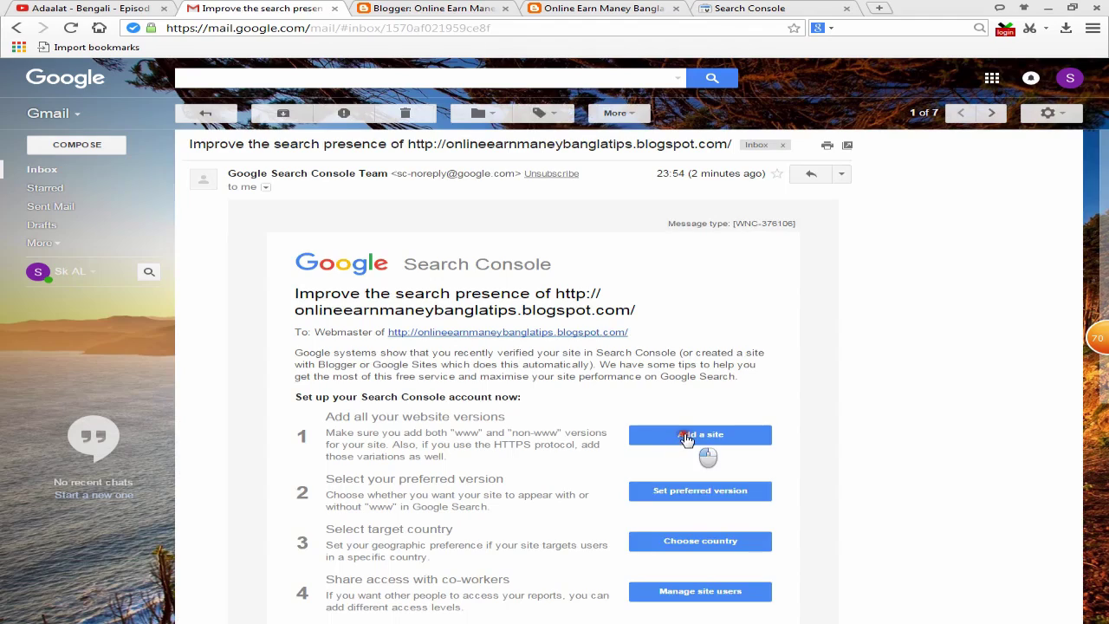
left_click(718, 438)
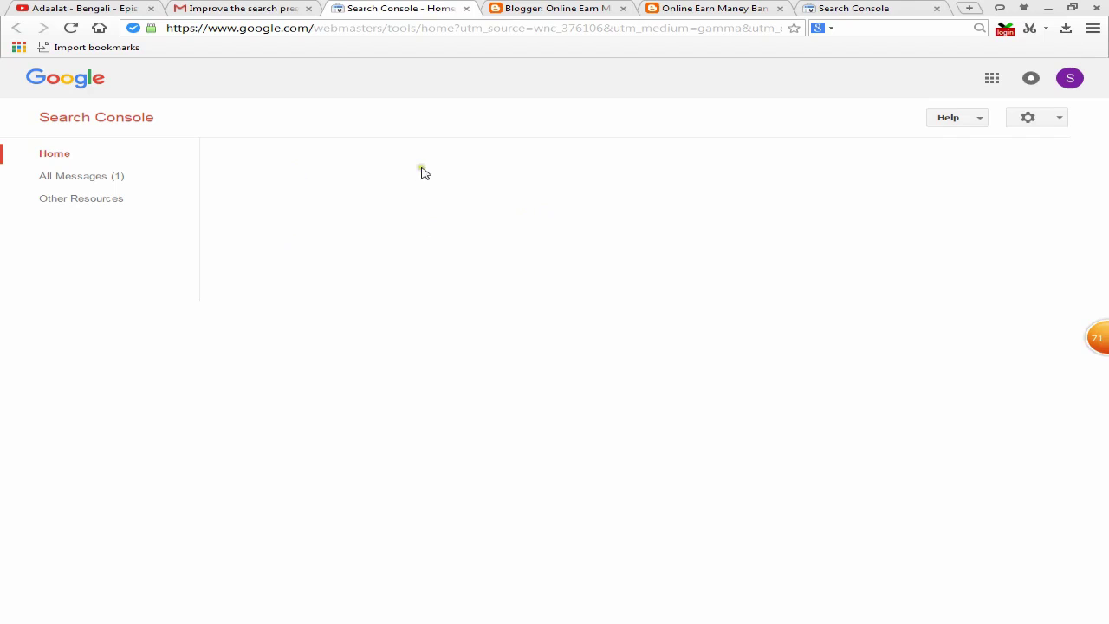
left_click(466, 7)
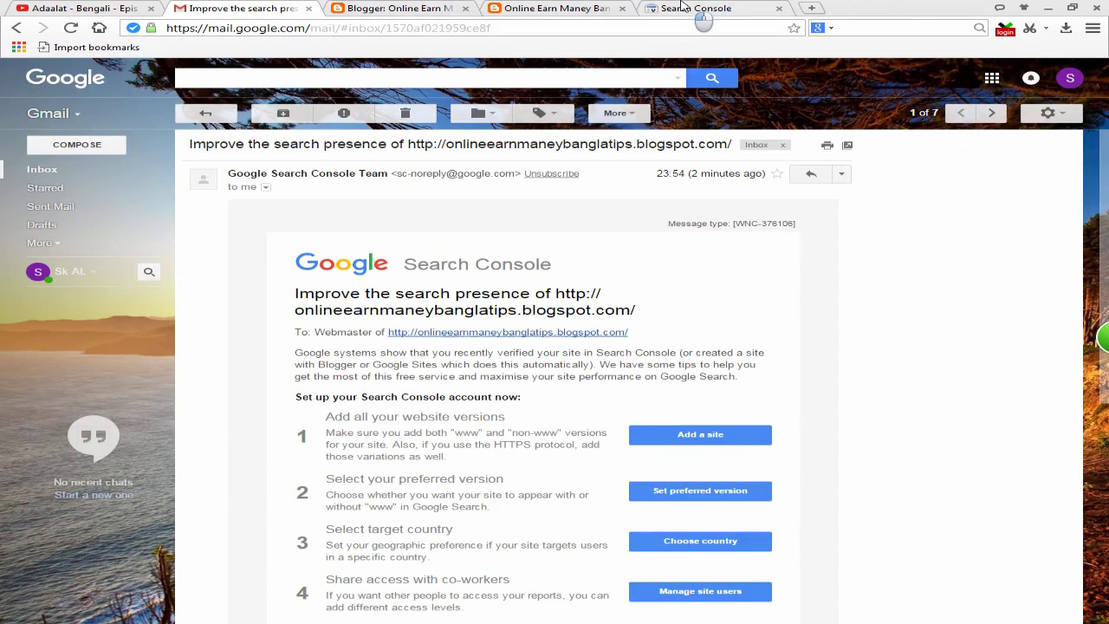
Close the Search Console verification page and return to the Search Console email in Gmail
left_click(682, 8)
left_click(778, 7)
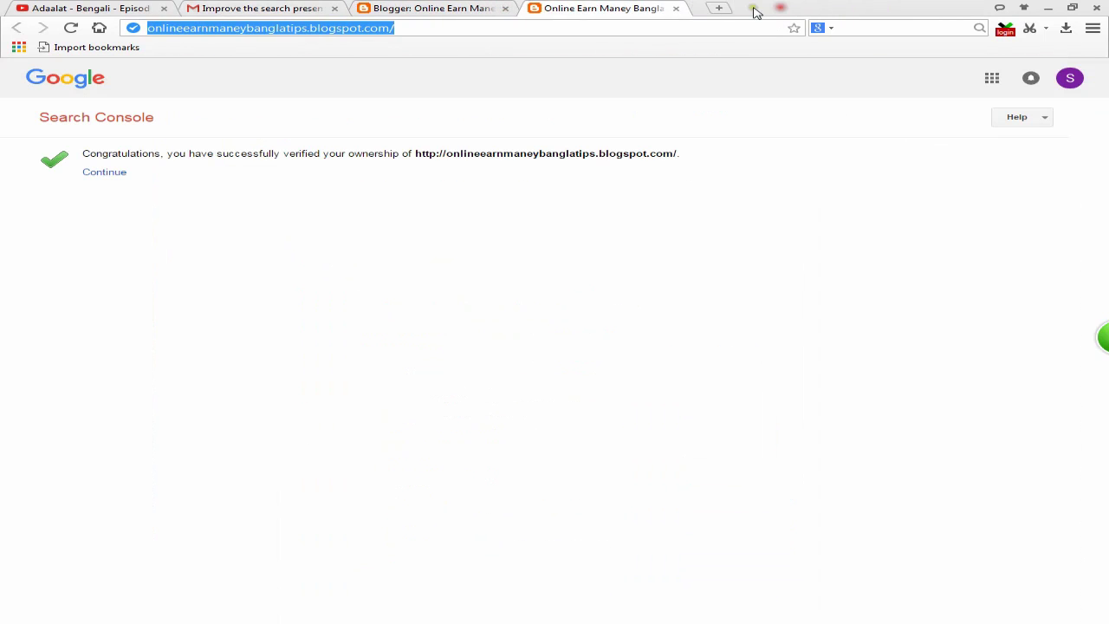
left_click(278, 10)
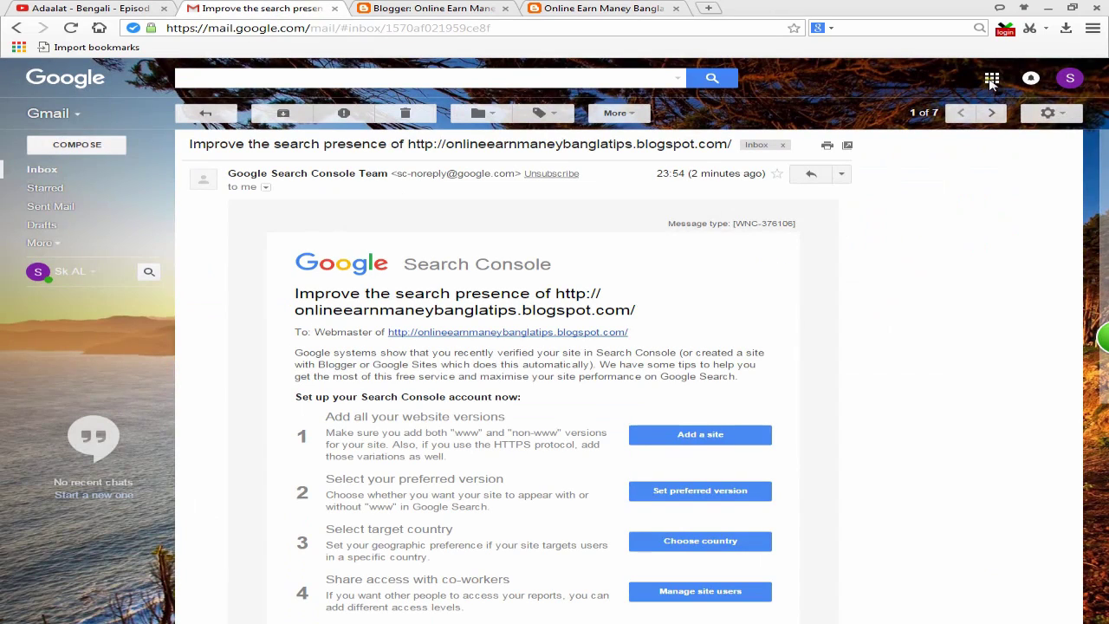
Look through the Google apps list in Gmail, including the additional apps
left_click(993, 79)
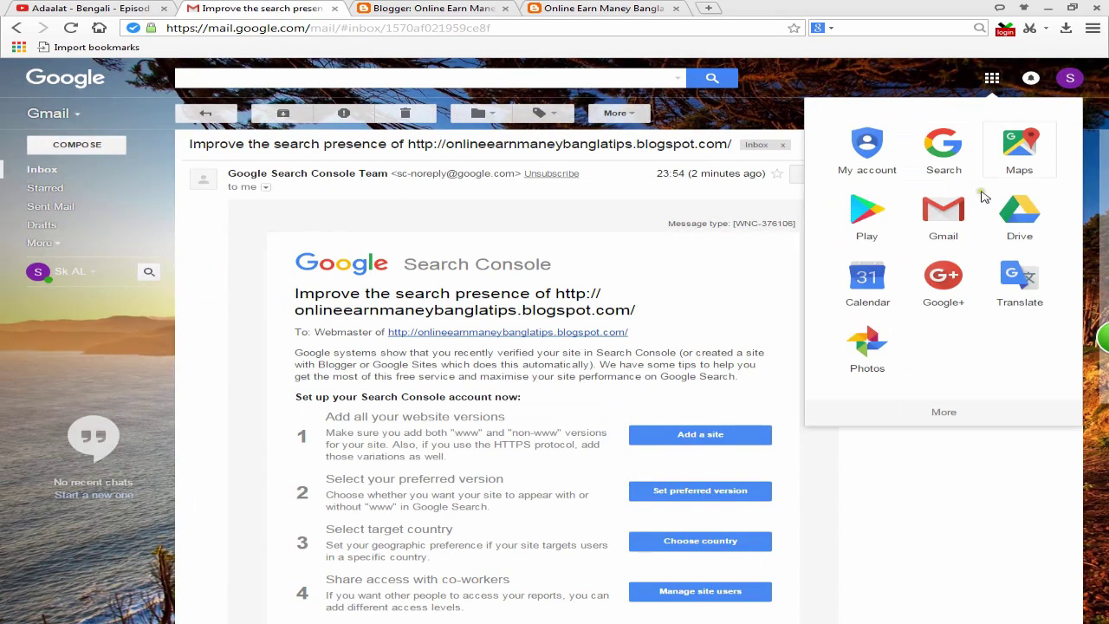
left_click(940, 414)
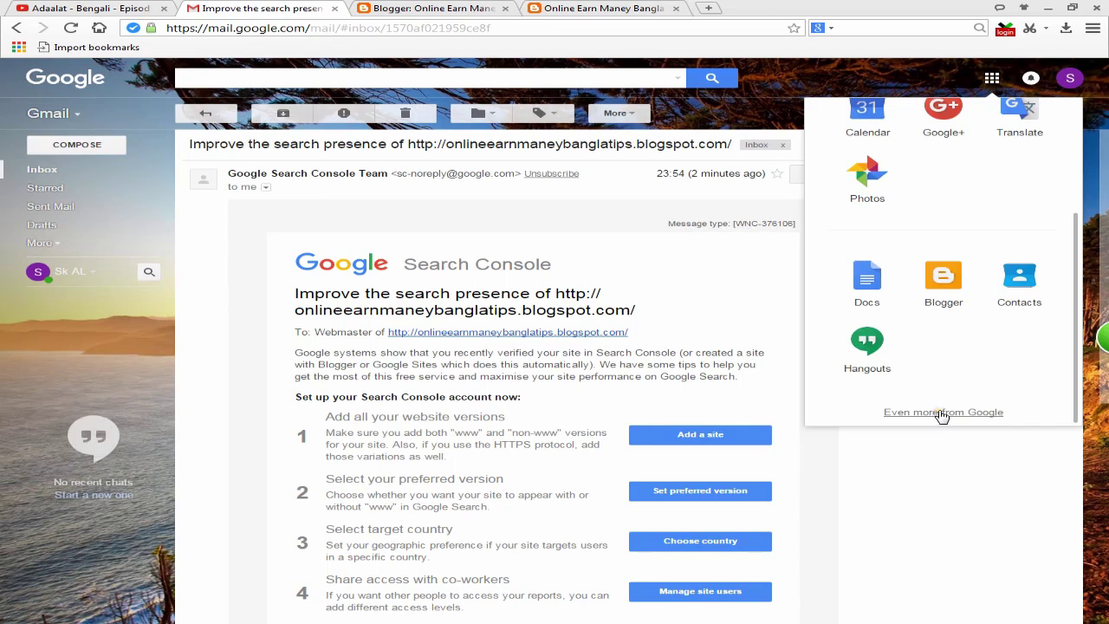
scroll(969, 346, "up", 1)
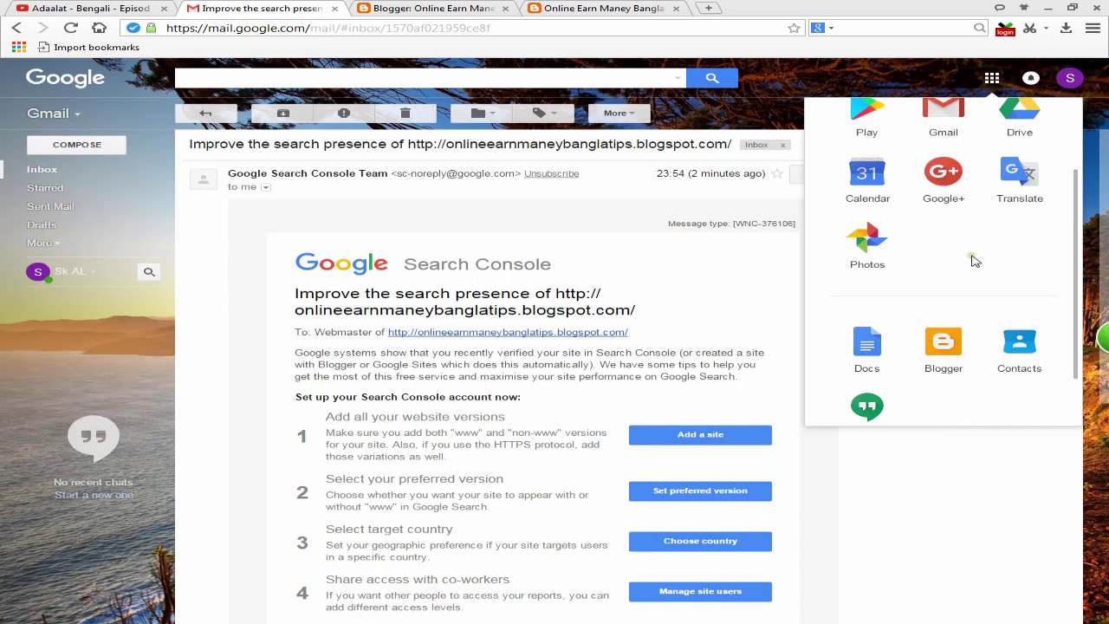
scroll(967, 259, "up", 2)
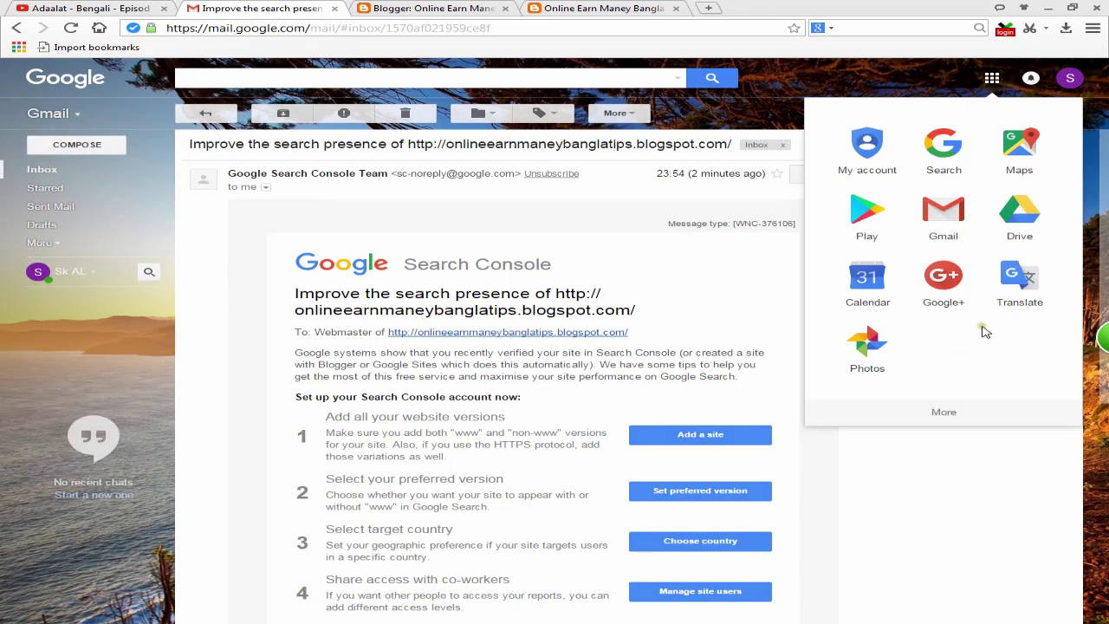
left_click(943, 414)
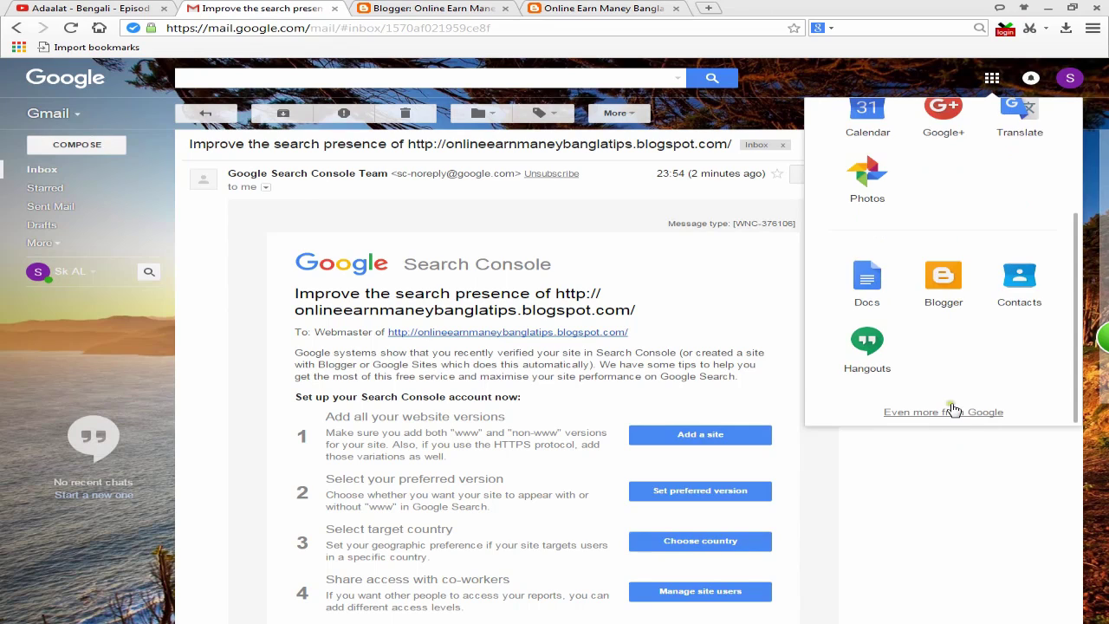
Open the email's Add a site page in a separate tab and reload the message in Gmail
left_click(704, 440)
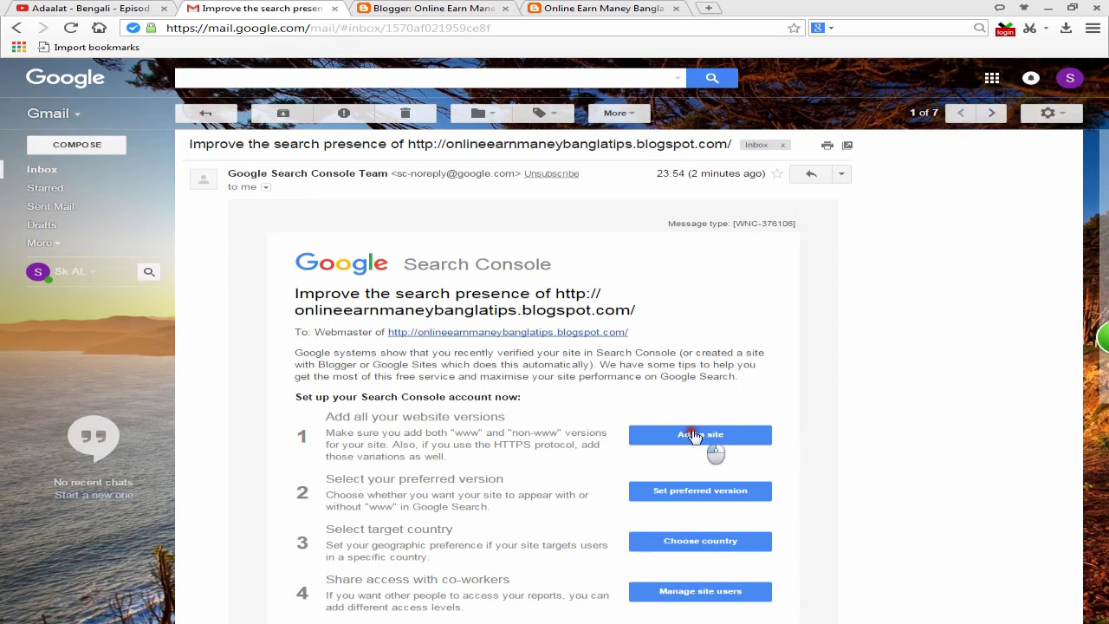
left_click(265, 15)
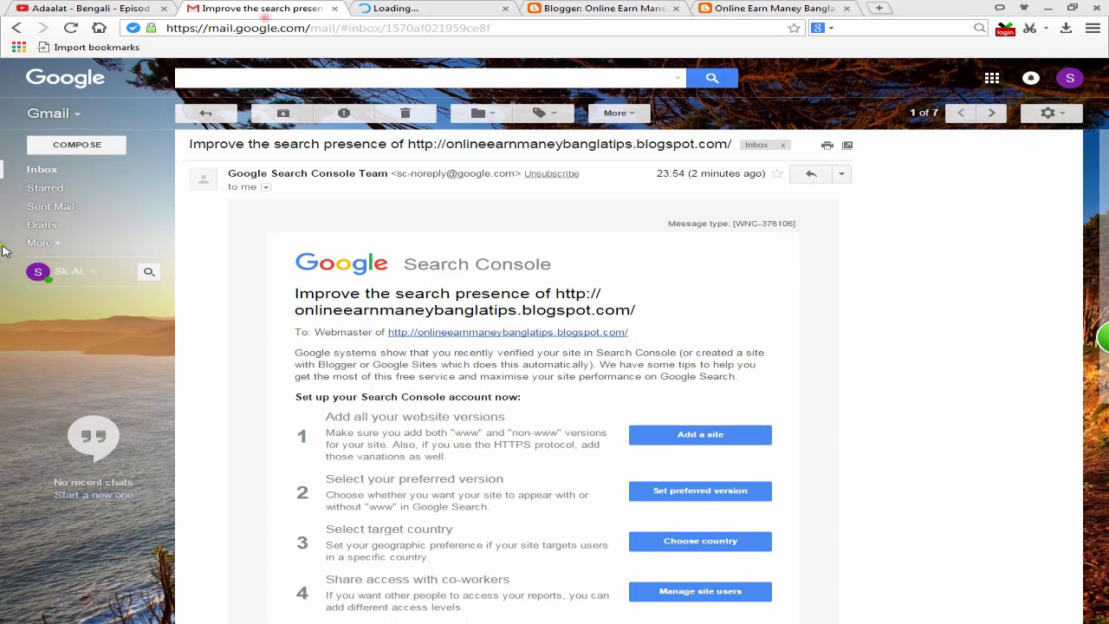
right_click(76, 371)
left_click(126, 408)
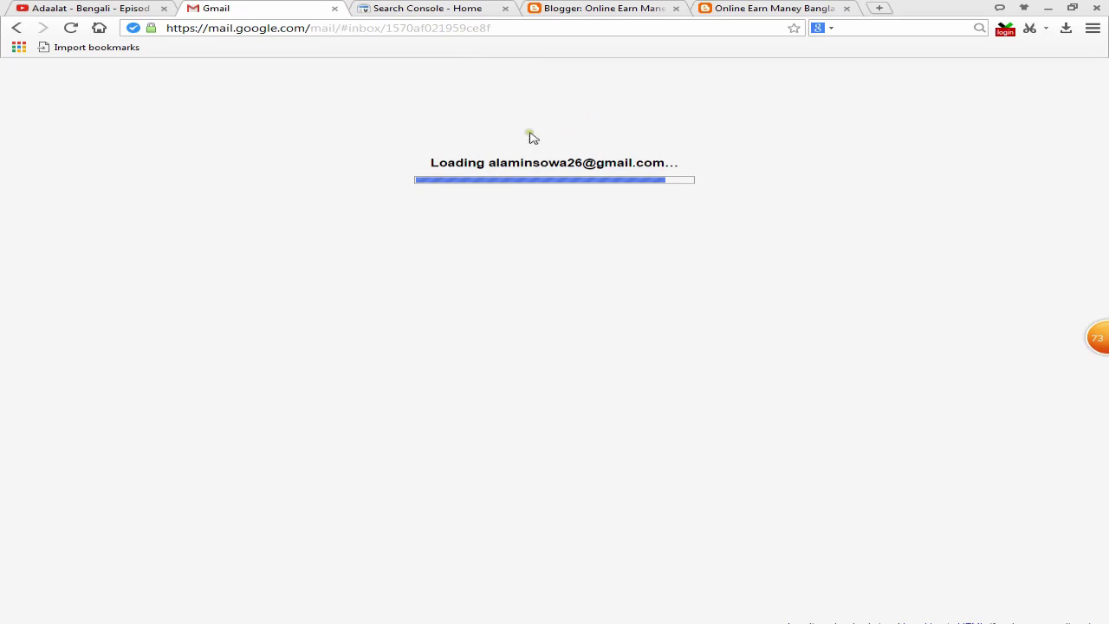
left_click(433, 9)
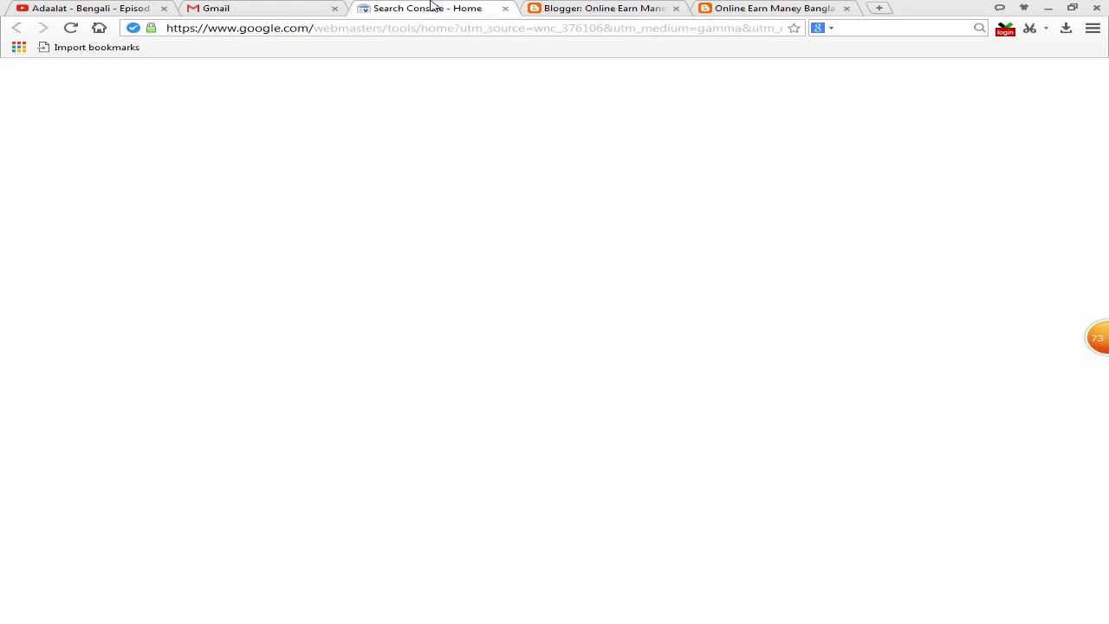
left_click(284, 8)
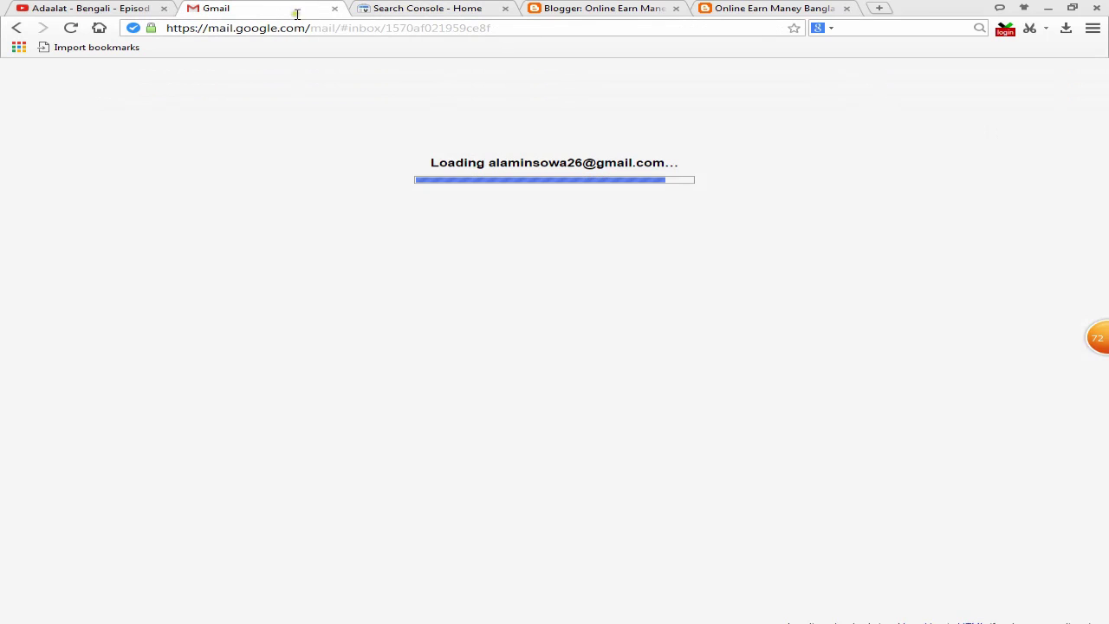
left_click(415, 27)
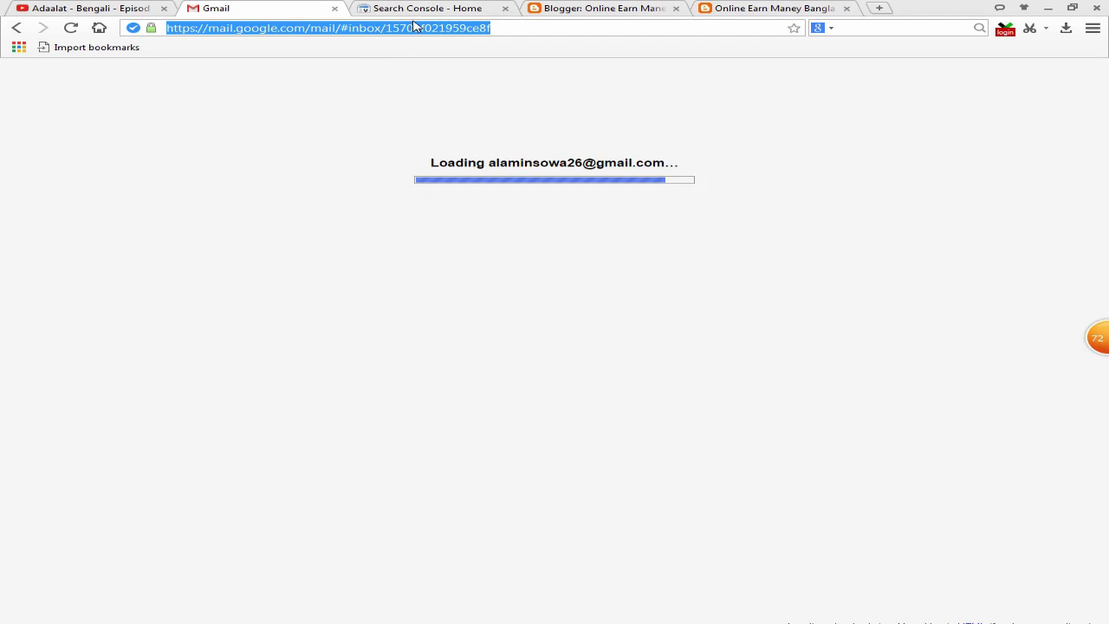
key("Return")
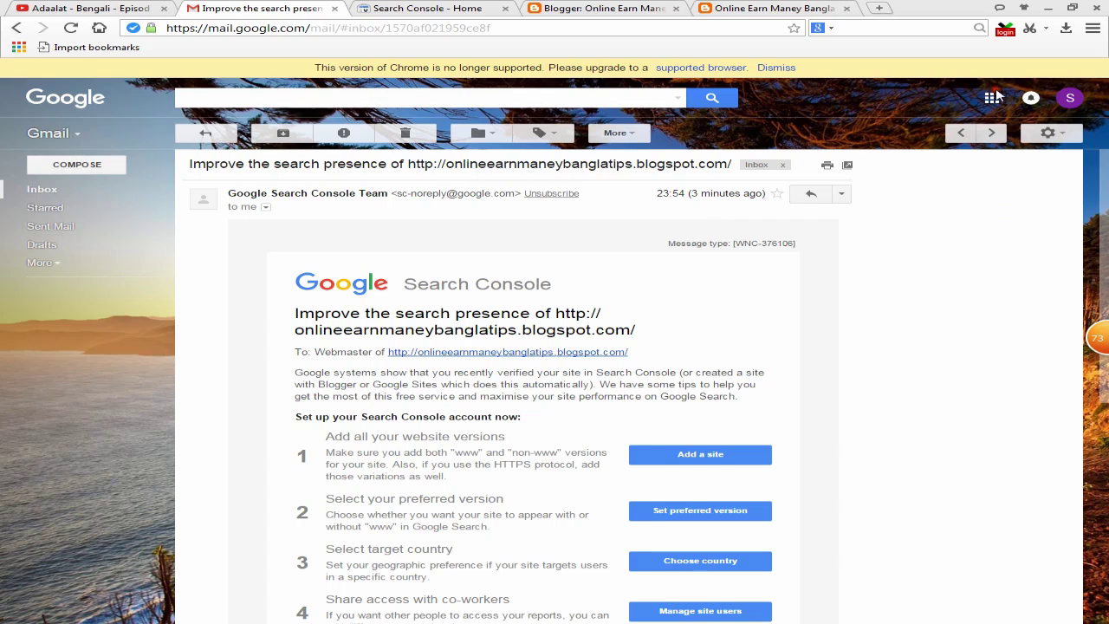
Review the main and additional Google apps again from the reloaded Gmail message
left_click(993, 97)
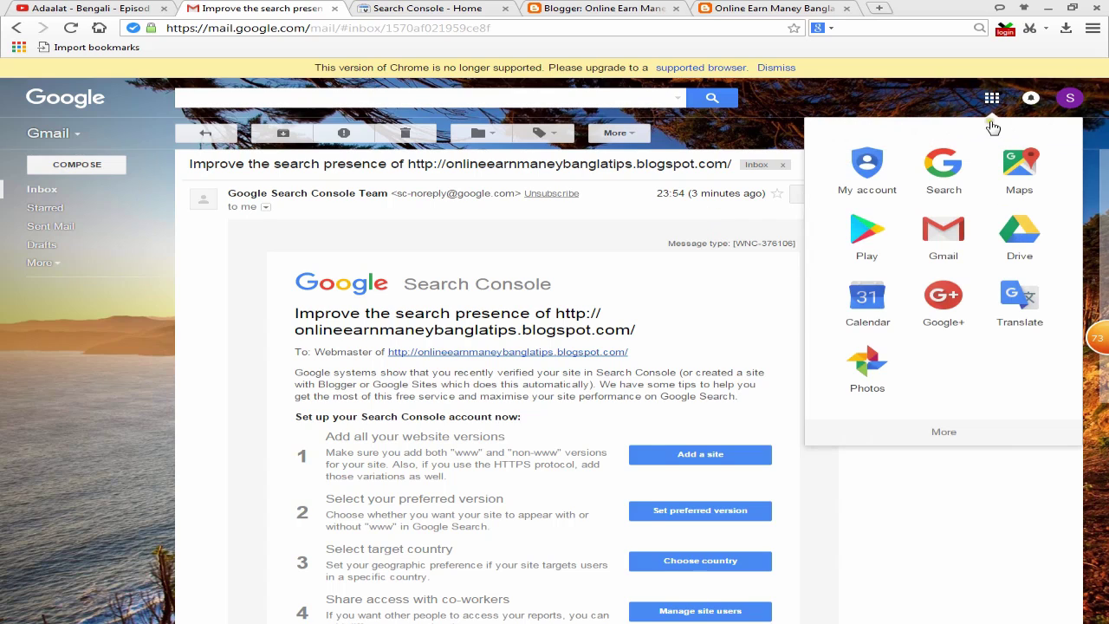
left_click(958, 437)
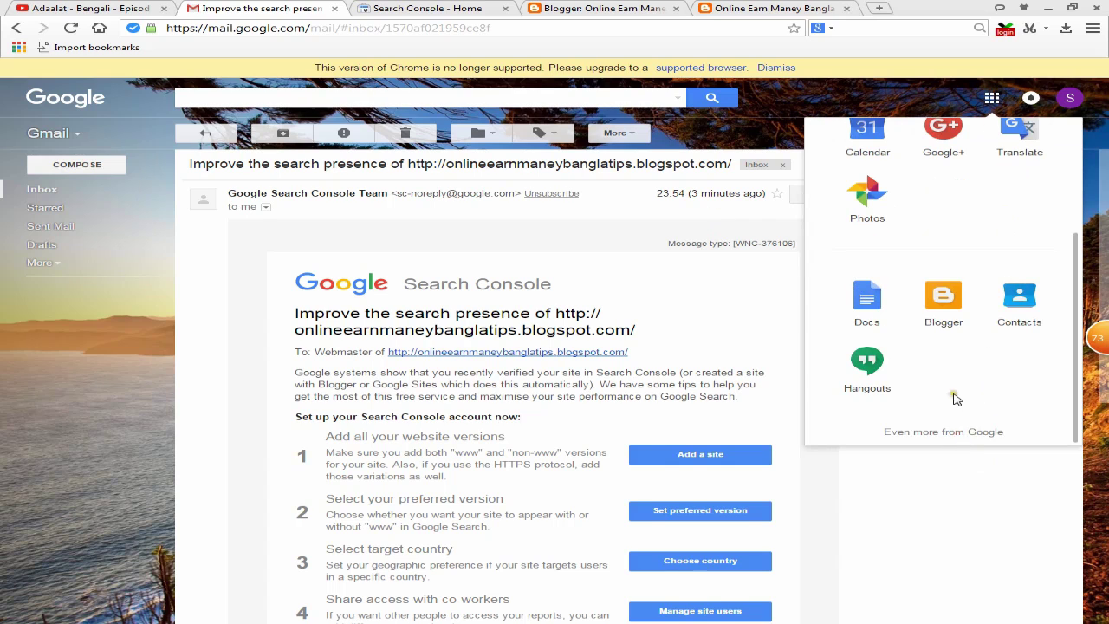
scroll(956, 388, "up", 3)
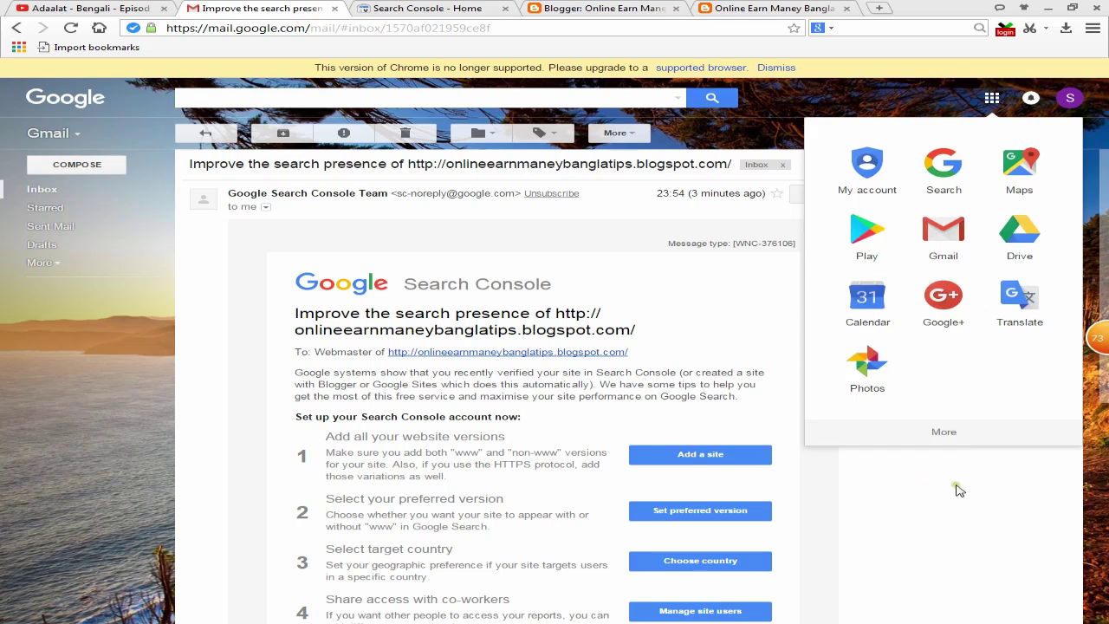
left_click(948, 434)
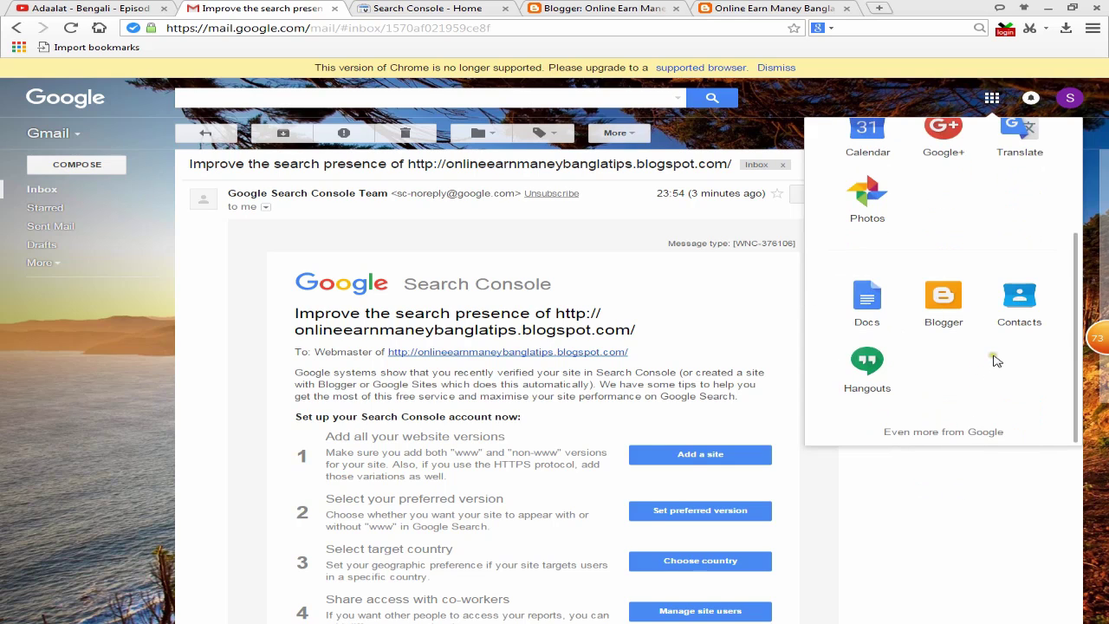
scroll(957, 317, "up", 3)
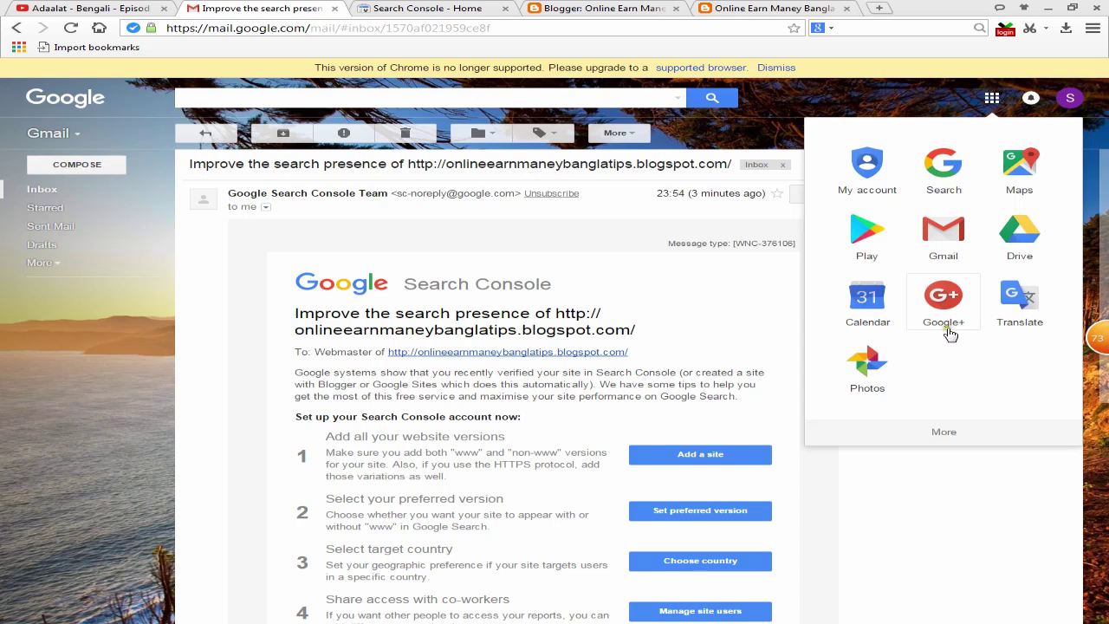
scroll(928, 208, "down", 3)
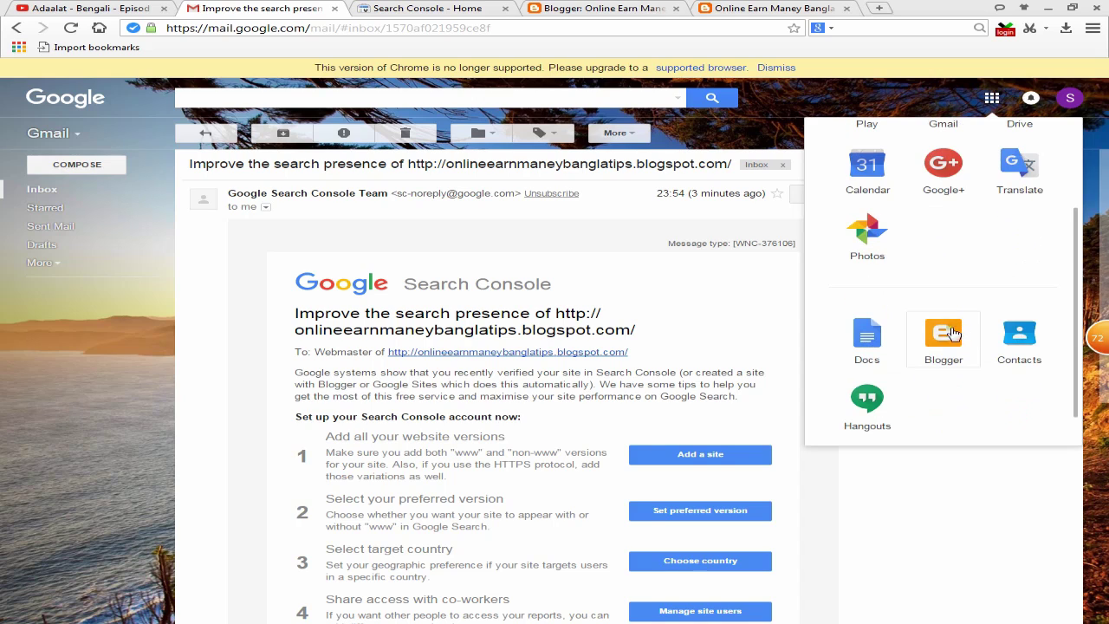
Switch to Search Console and reload its Home page to view the listed blog property
left_click(439, 8)
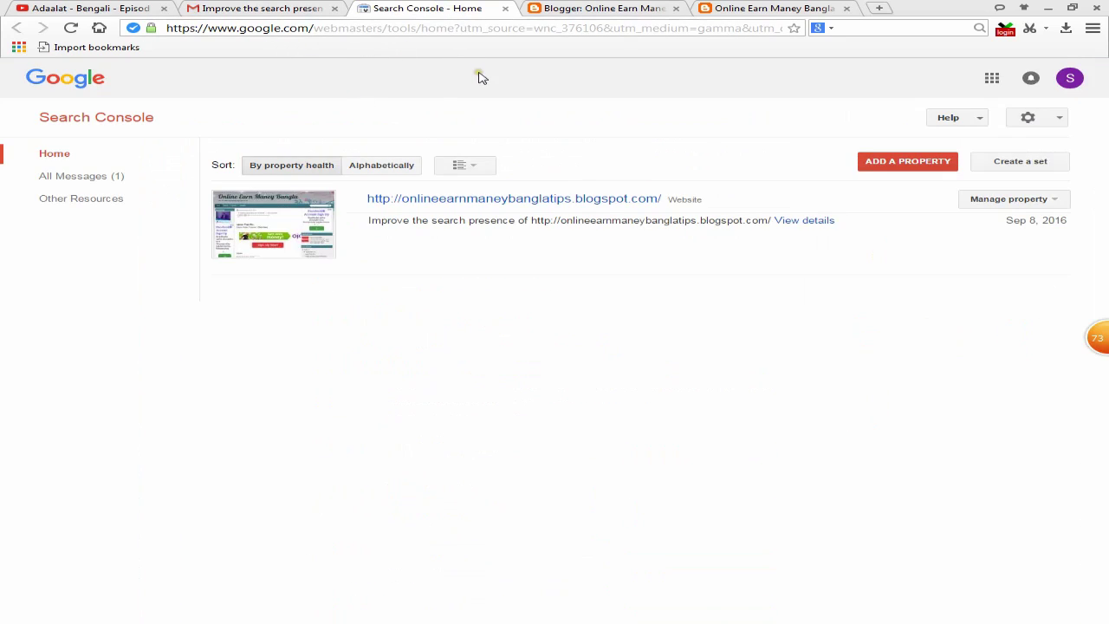
left_click(75, 161)
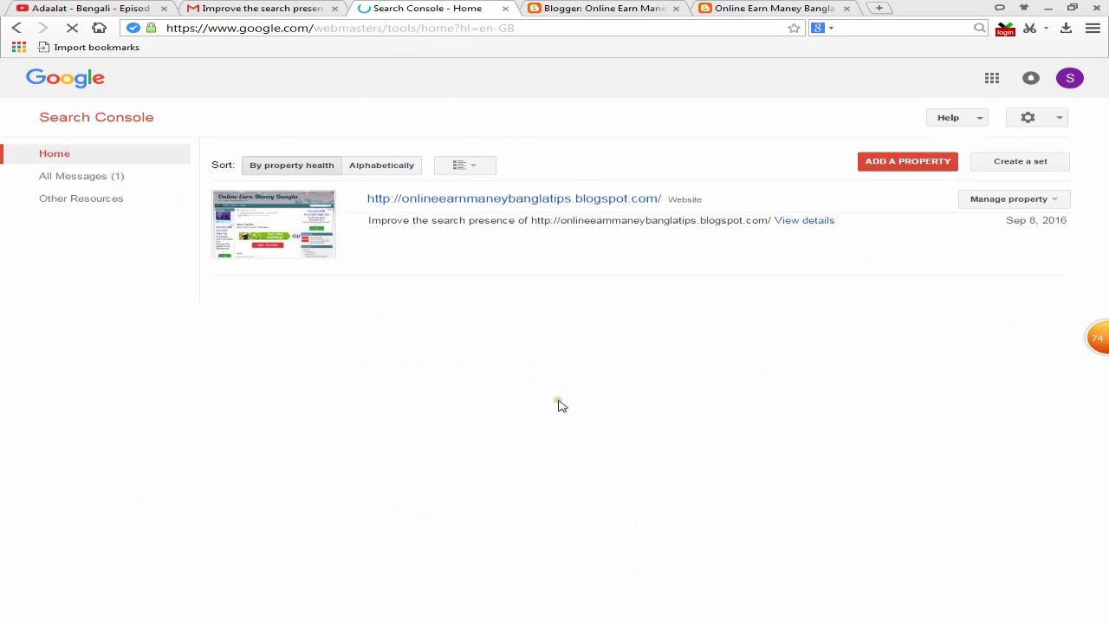
left_click(322, 9)
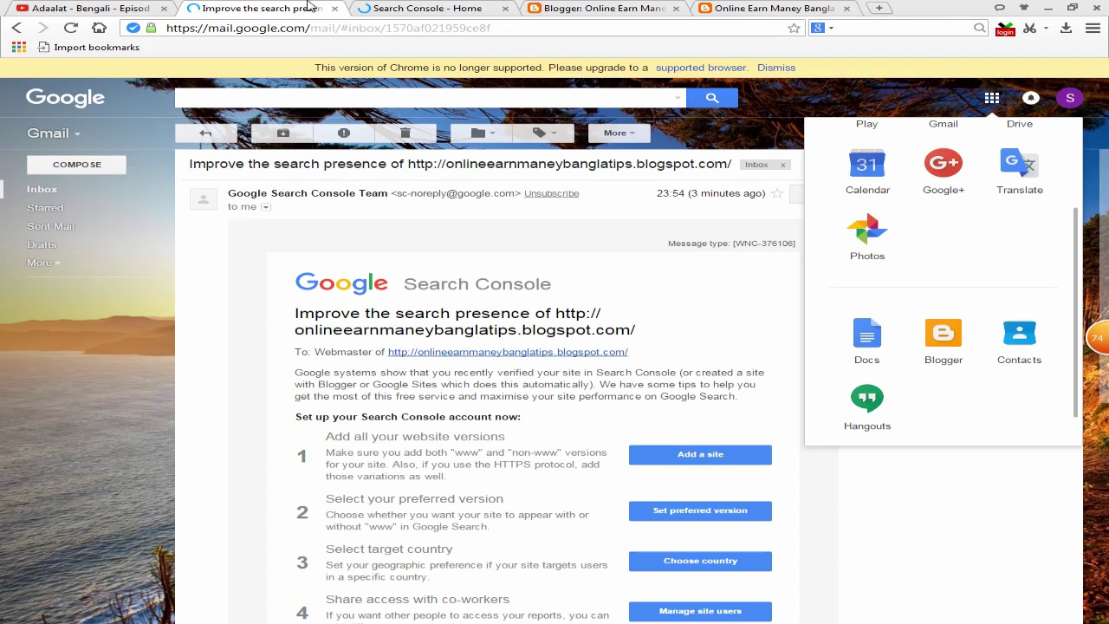
left_click(459, 7)
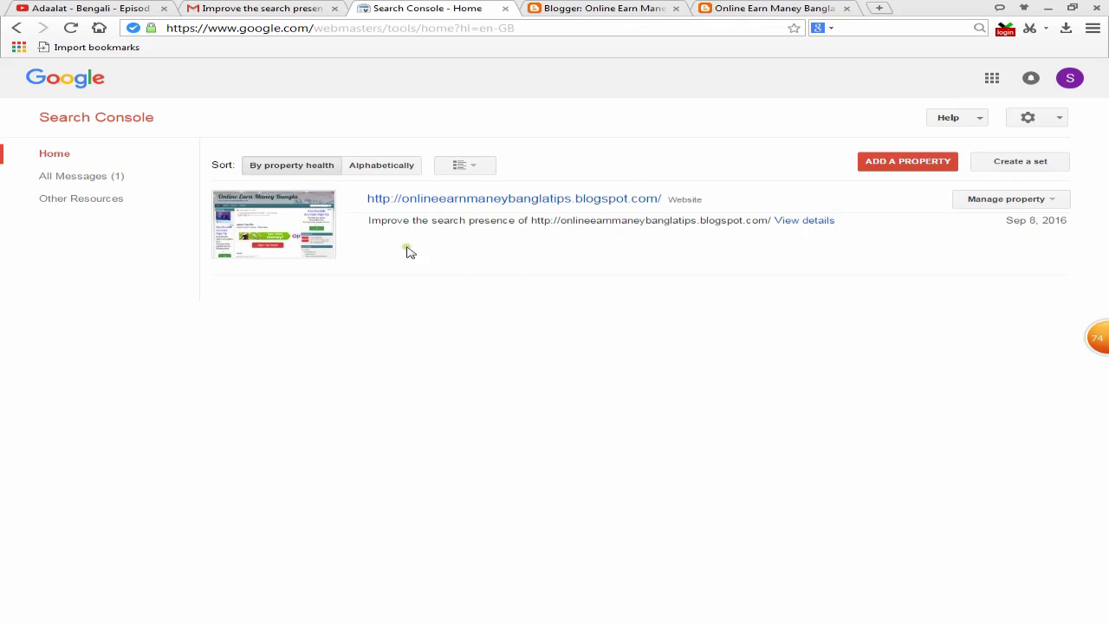
Open the Add a property form, cancel it, and go to All Messages in Search Console
left_click(905, 163)
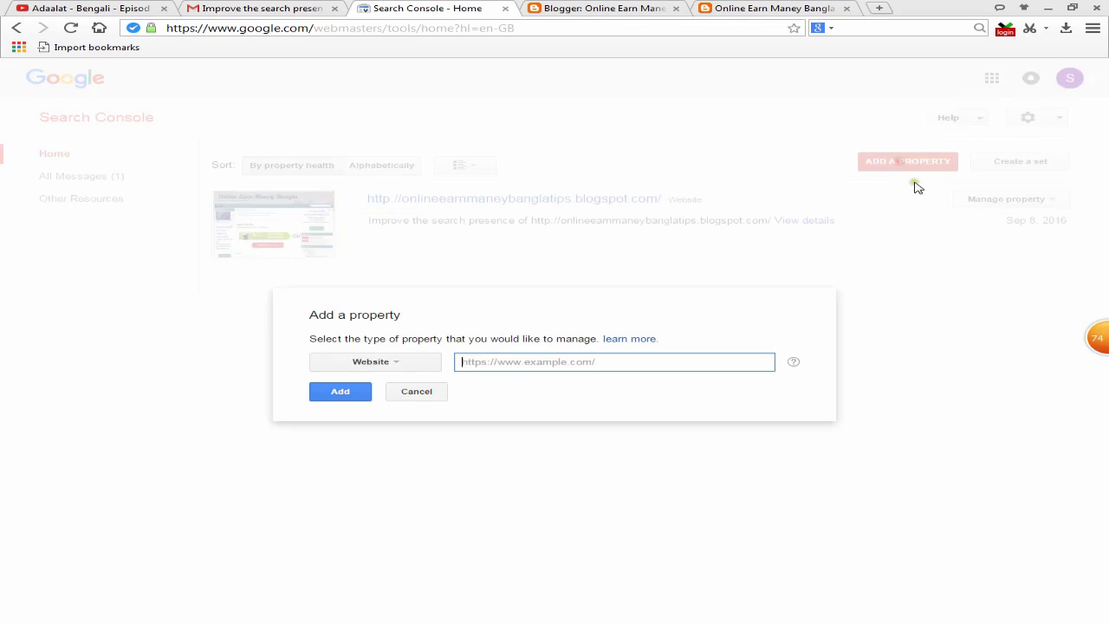
left_click(423, 394)
left_click(53, 176)
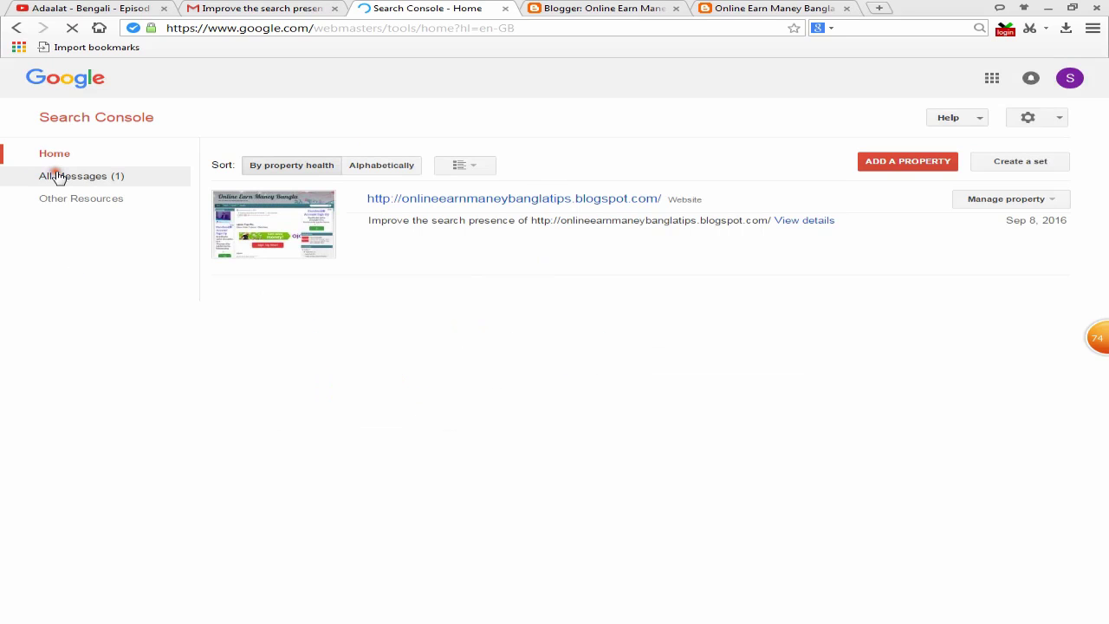
Open the blog's Posts list in Blogger and view the live Online Earn Maney Bangla blog
left_click(621, 8)
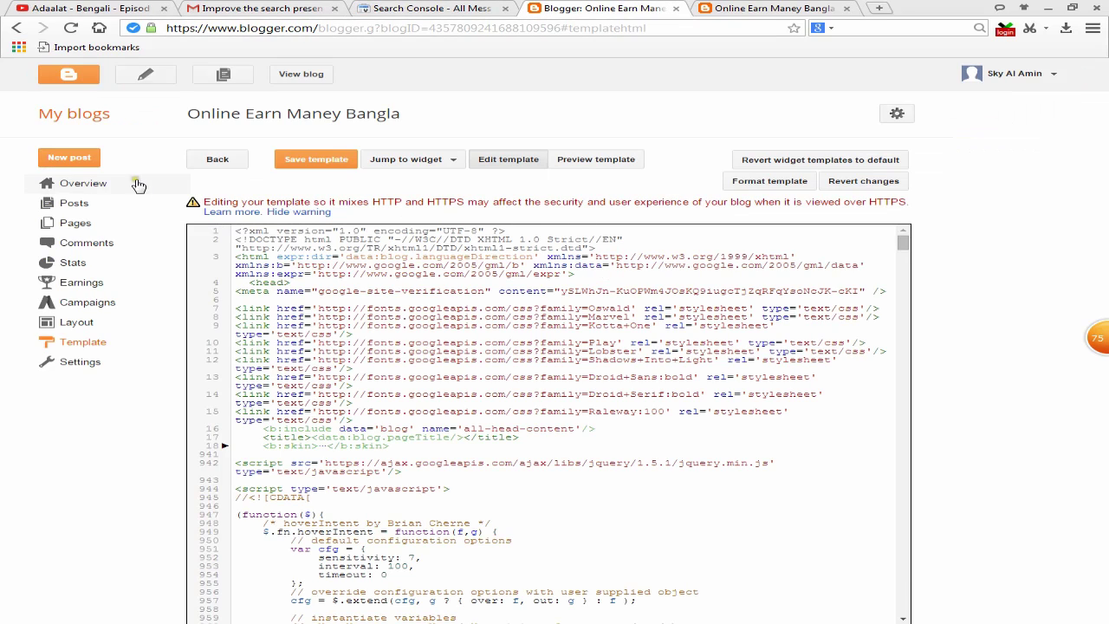
left_click(87, 202)
left_click(421, 8)
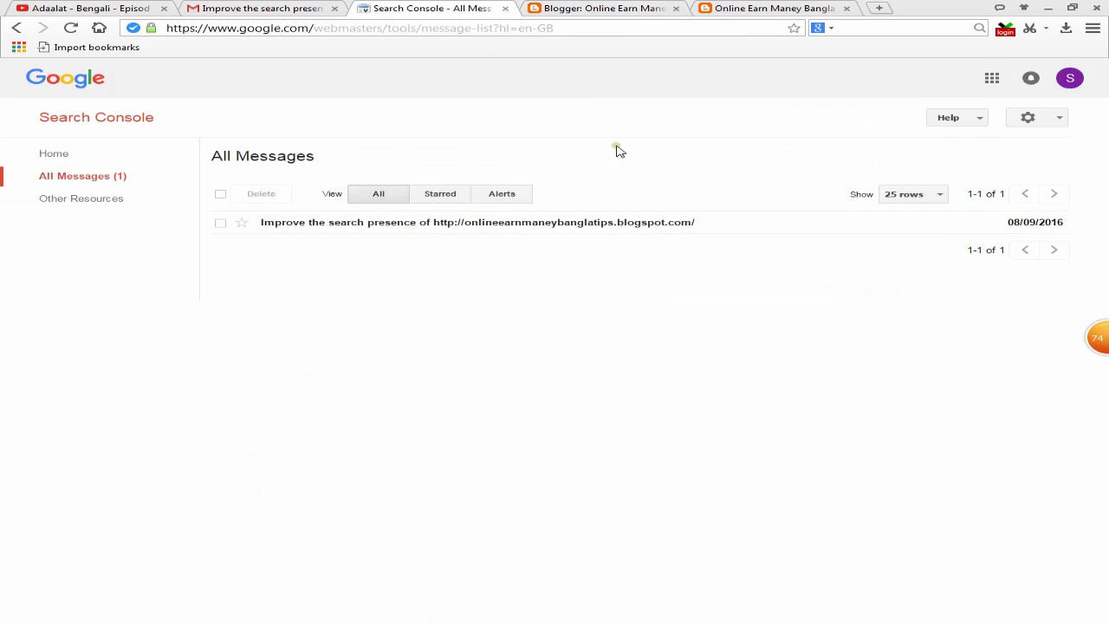
left_click(590, 8)
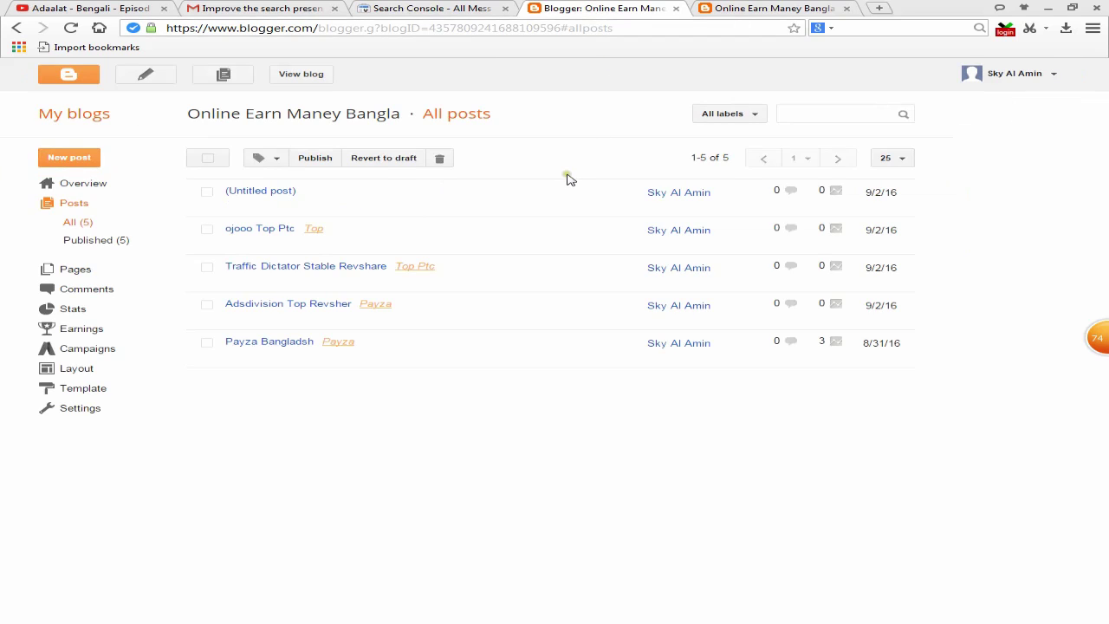
left_click(743, 7)
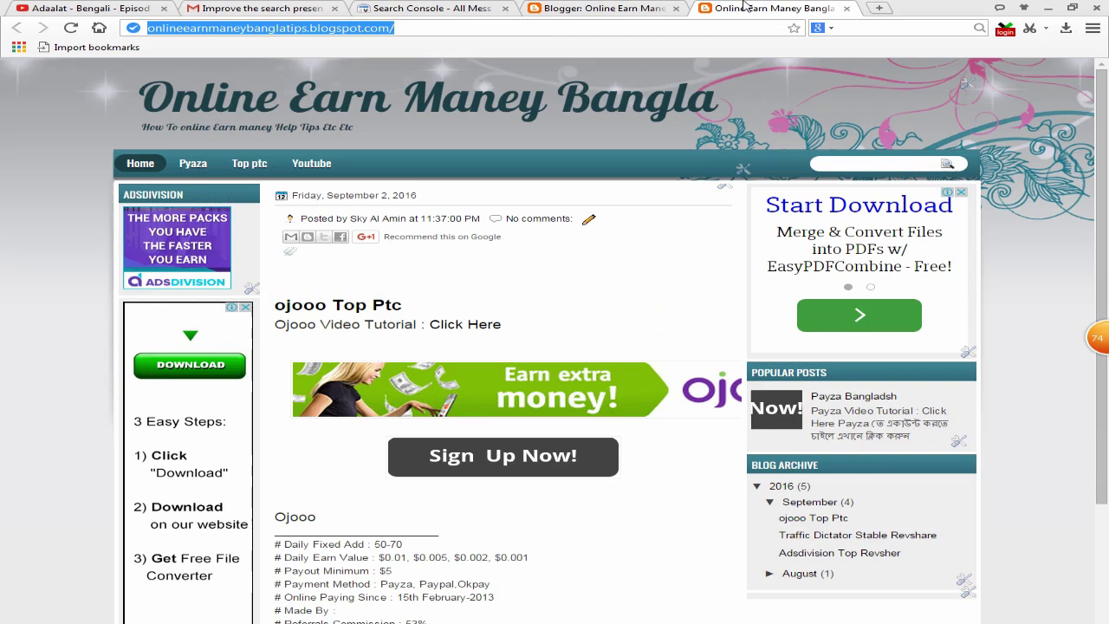
Close the Blogger dashboard and the live blog page
left_click(616, 7)
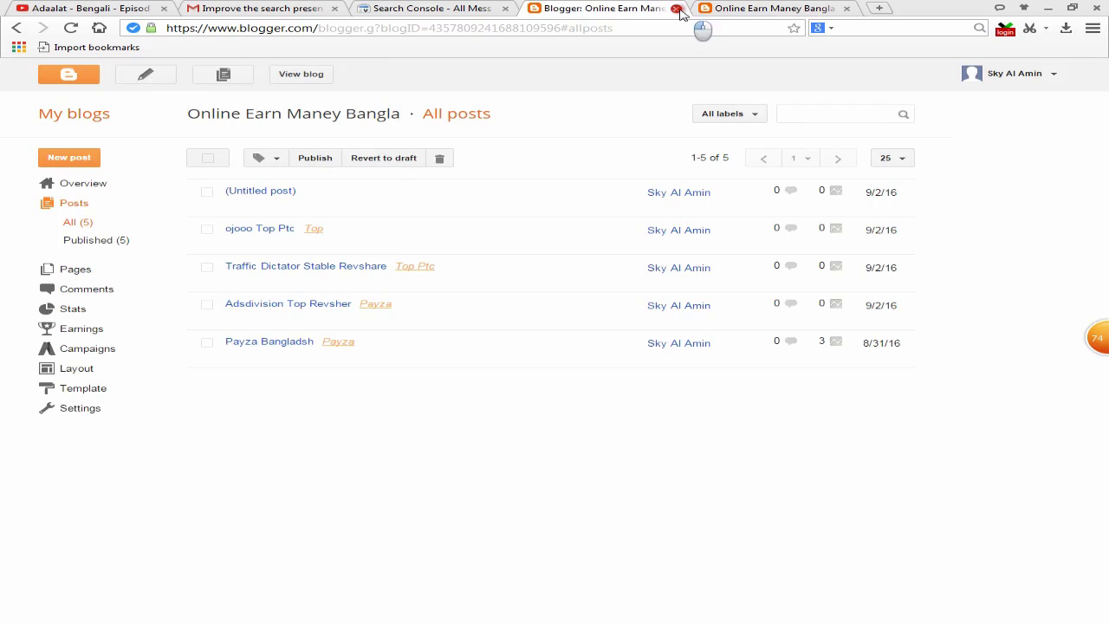
left_click(676, 8)
left_click(676, 8)
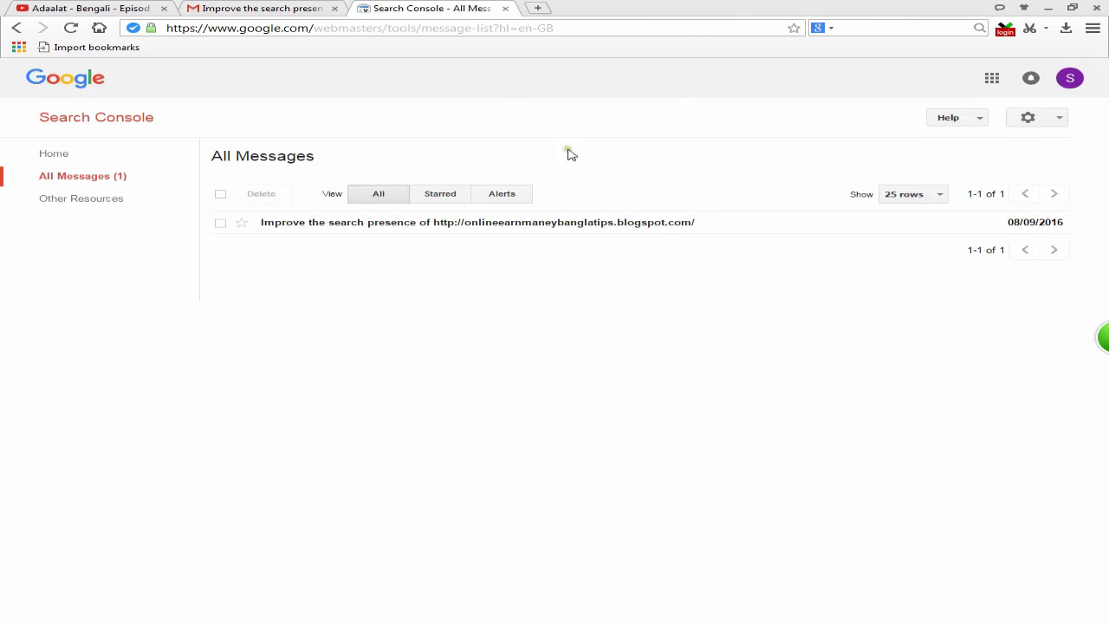
Return to the Gmail inbox and dismiss the unsupported Chrome version notice
left_click(134, 176)
left_click(260, 8)
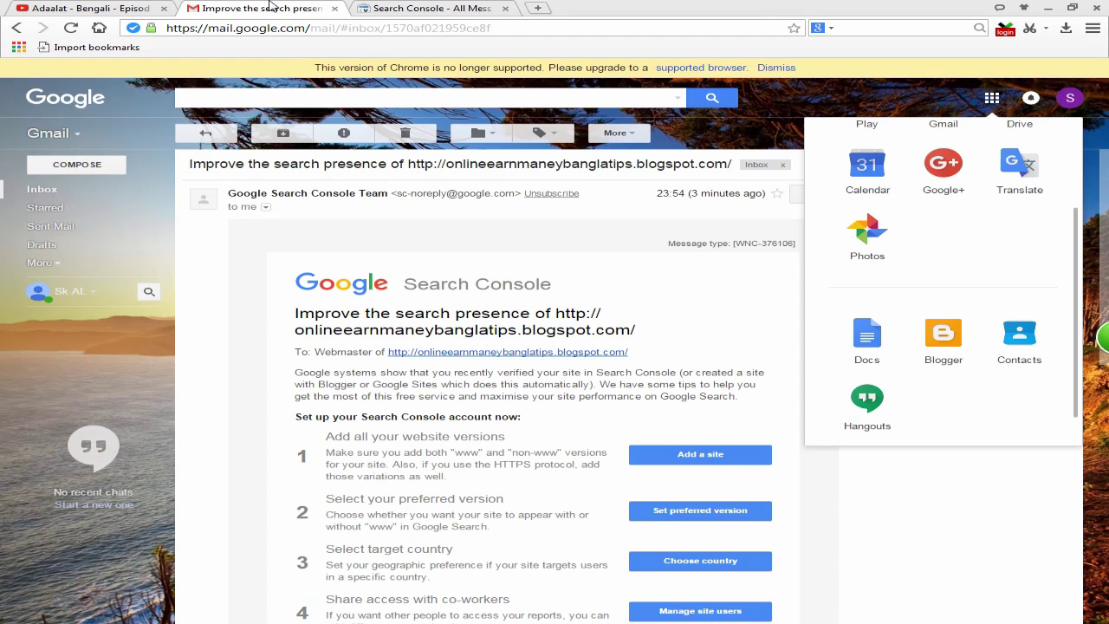
left_click(52, 192)
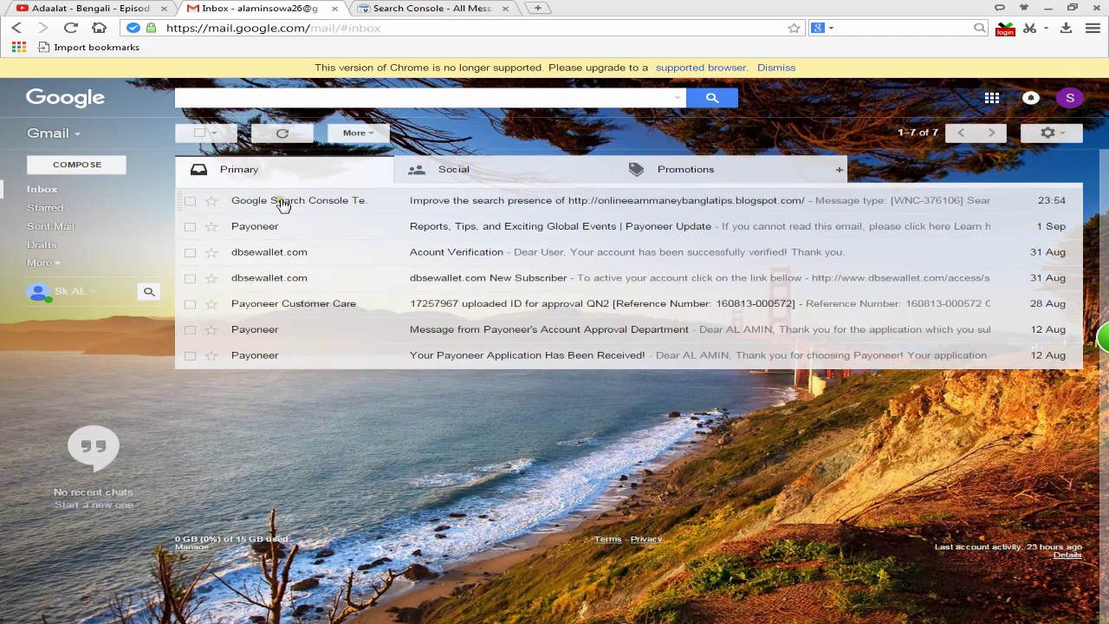
left_click(764, 70)
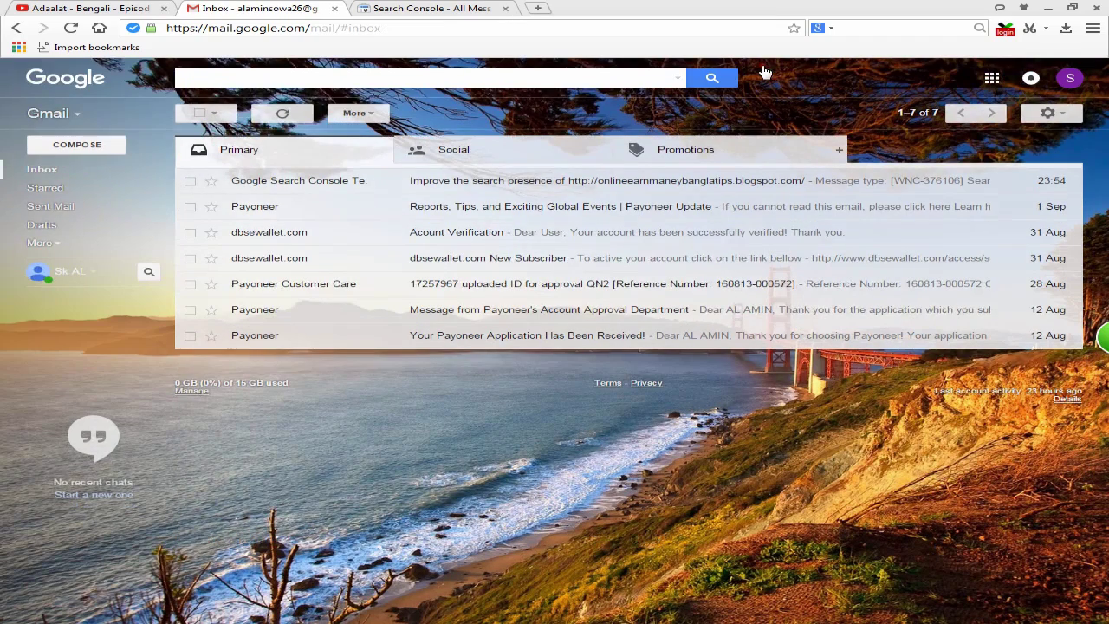
Switch from Gmail to Search Console and open its Home page with the property list
left_click(412, 6)
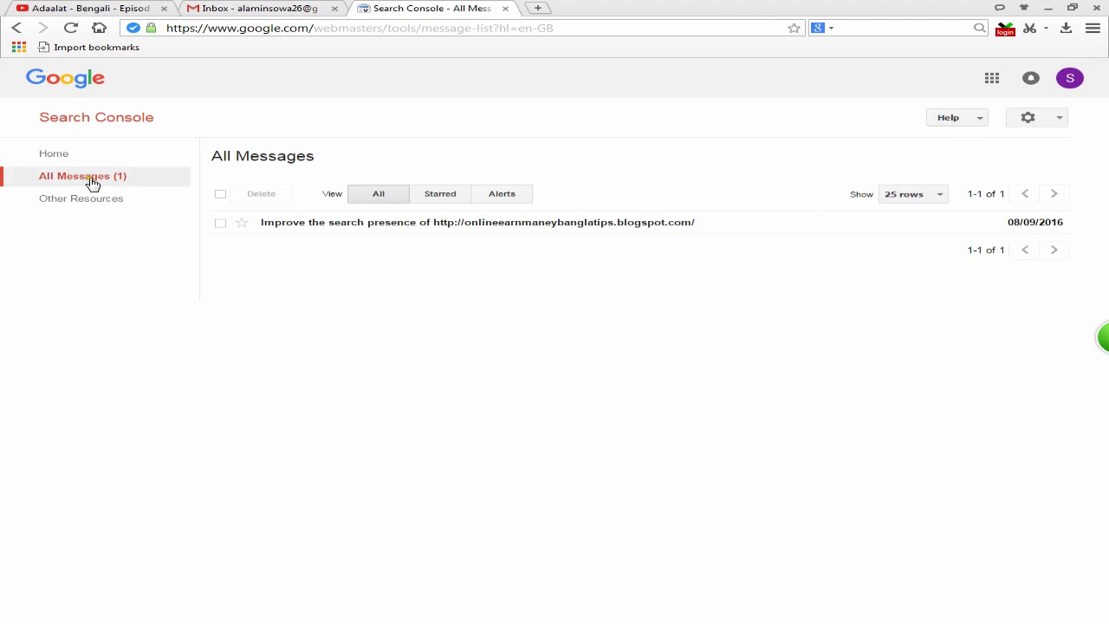
left_click(62, 156)
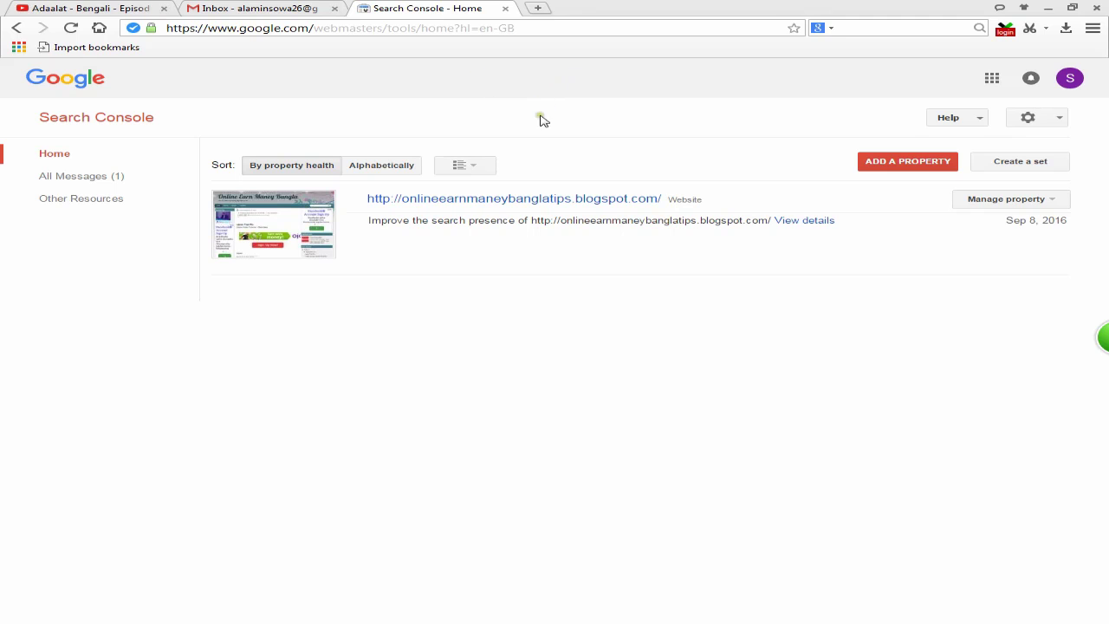
Bring up the 1.txt lesson list in Notepad, highlight the number of the Webmaster lesson, and minimize the window
left_click(382, 623)
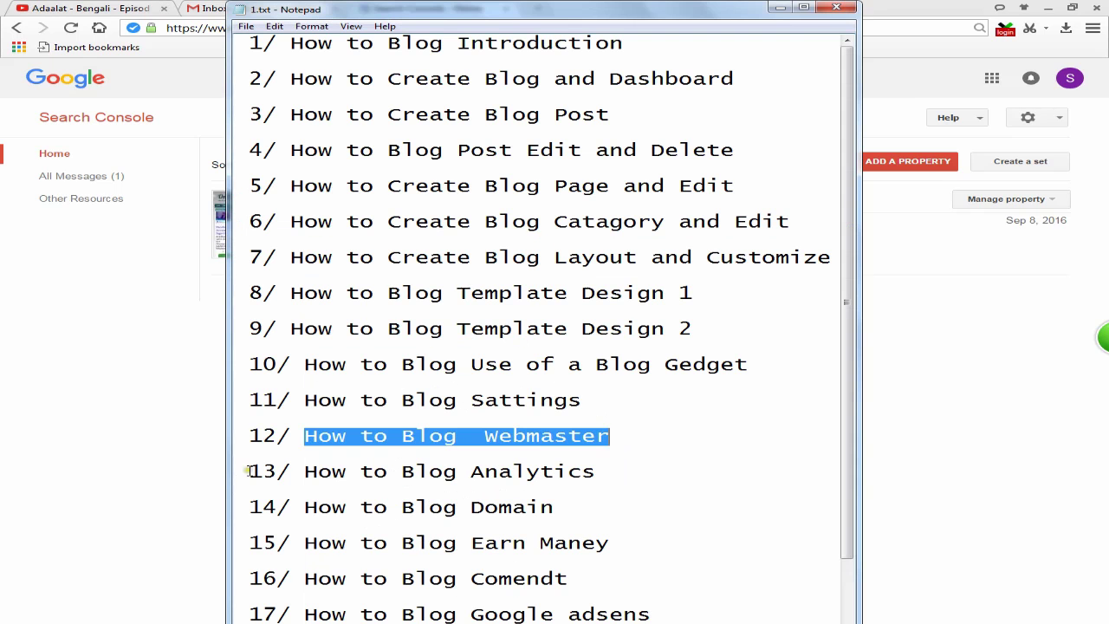
left_click_drag(292, 436, 223, 437)
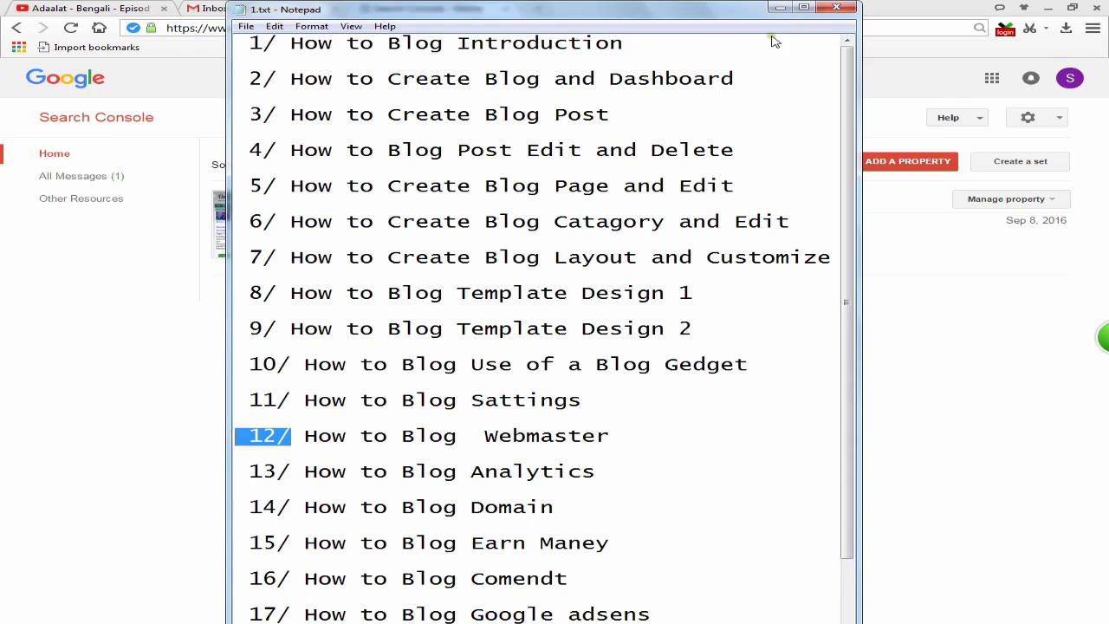
left_click(779, 8)
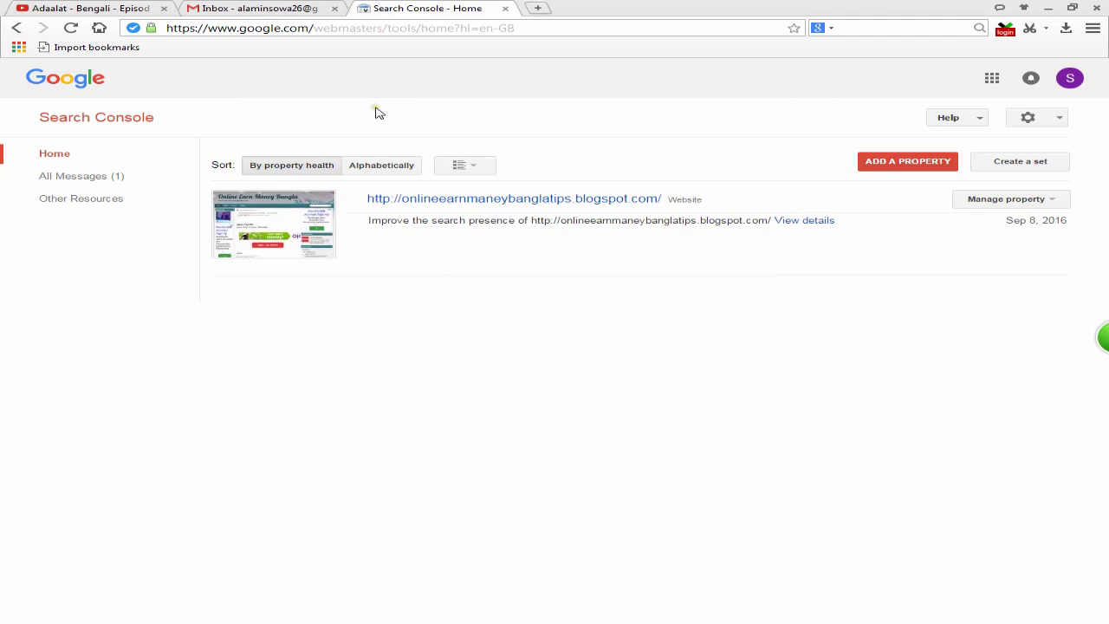
View the Google Search Console Team email in Gmail, go back to the inbox, and return to Search Console Home
left_click(308, 9)
left_click(283, 185)
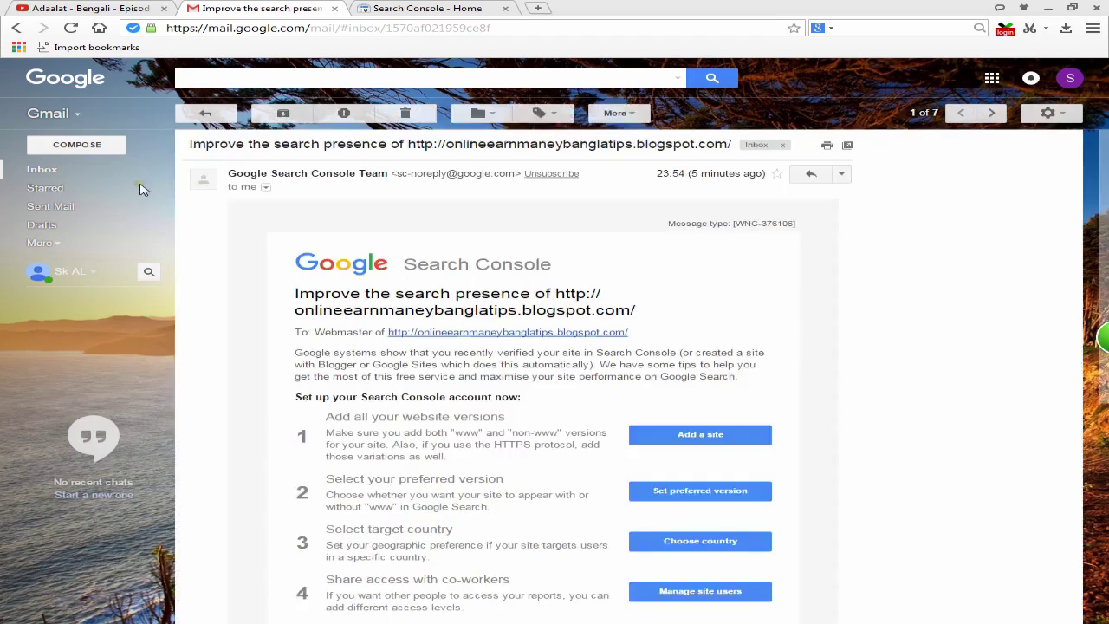
left_click(74, 170)
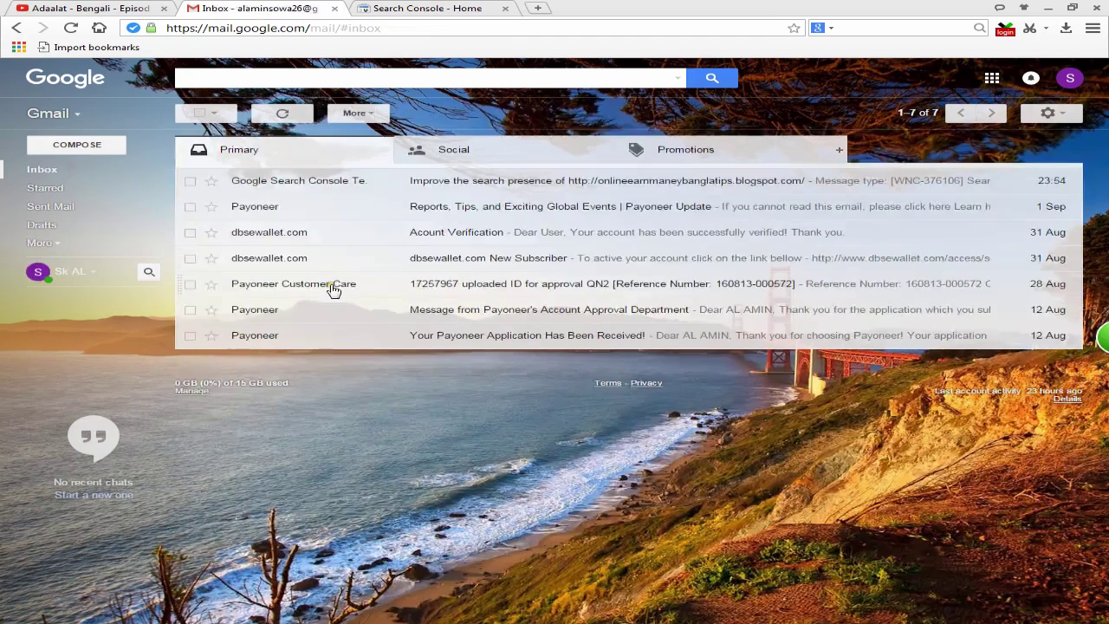
left_click(434, 7)
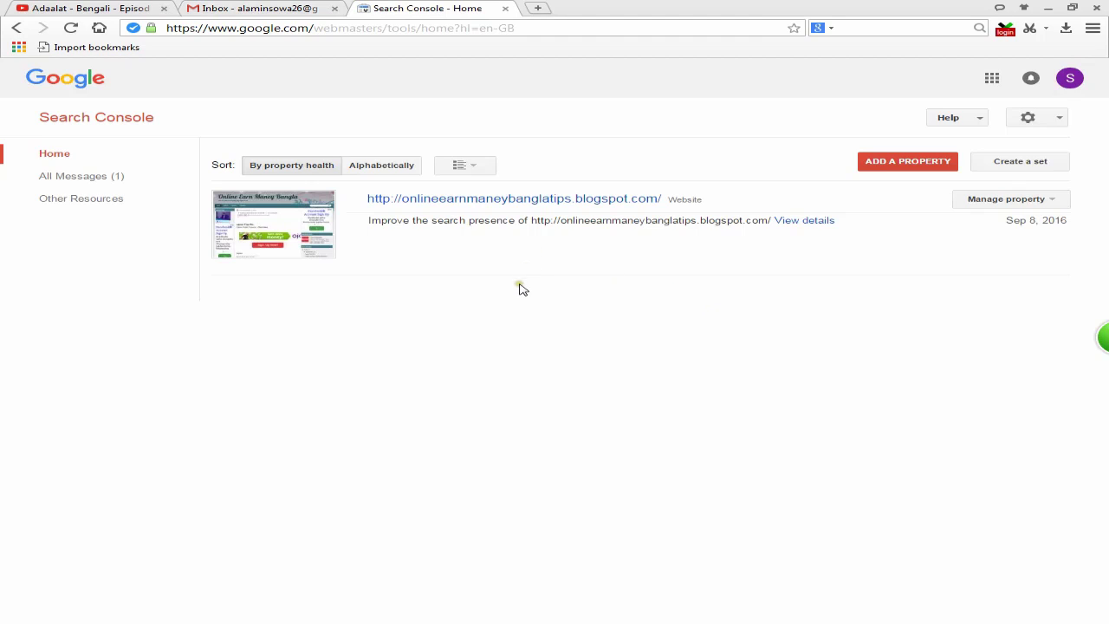
left_click(97, 153)
left_click(524, 103)
Show the 1.txt lesson list in Notepad again and reselect the number 12/ before the Webmaster lesson
key("alt+Tab")
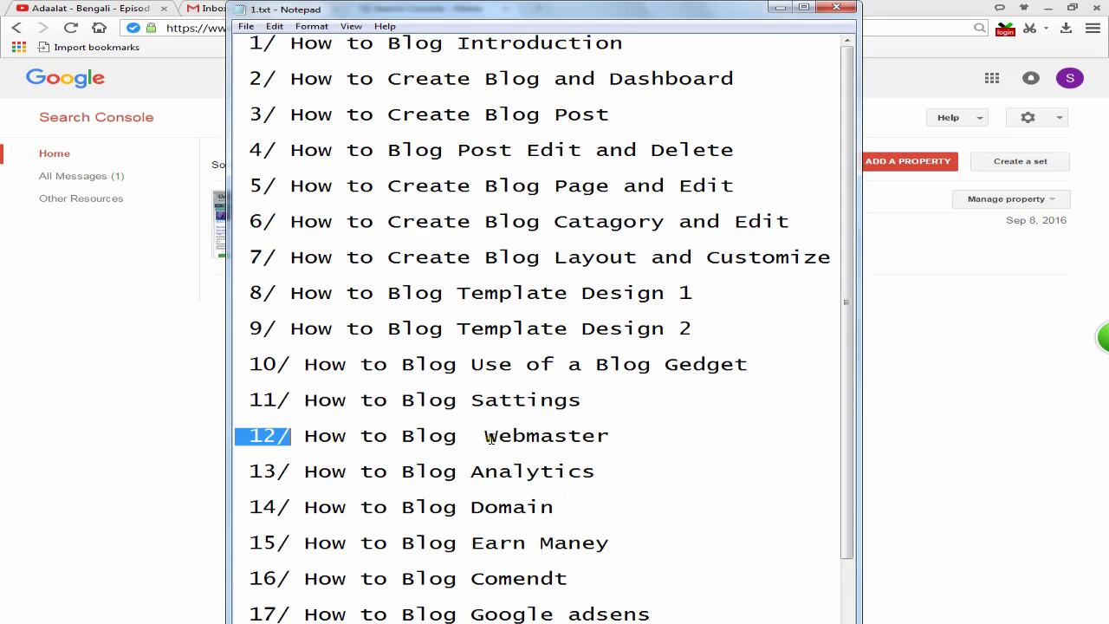
left_click(777, 11)
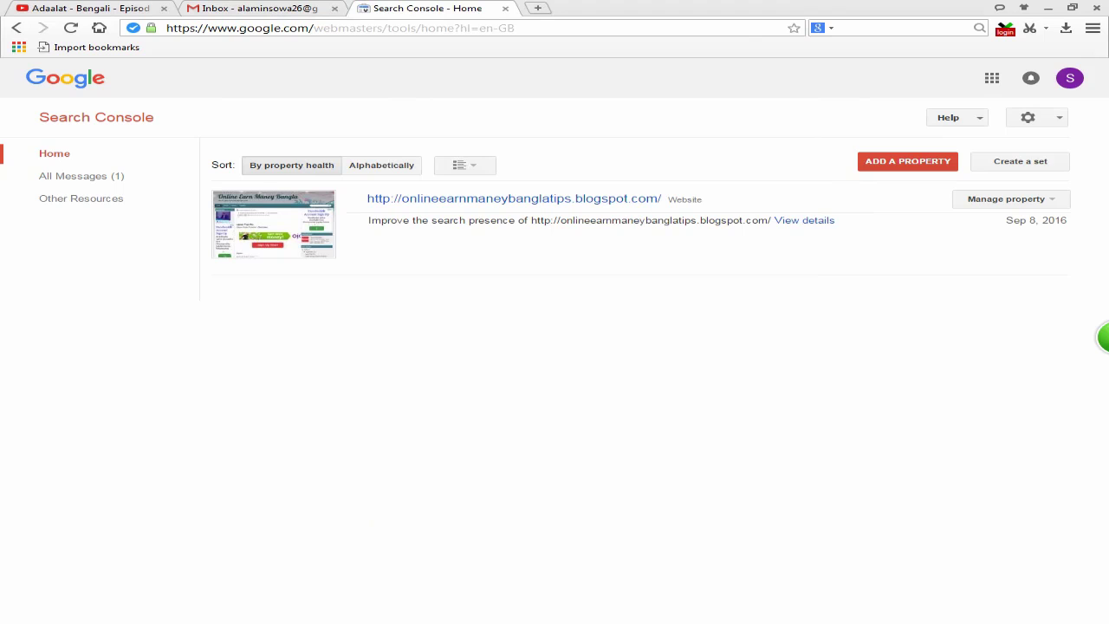
key("alt+Tab")
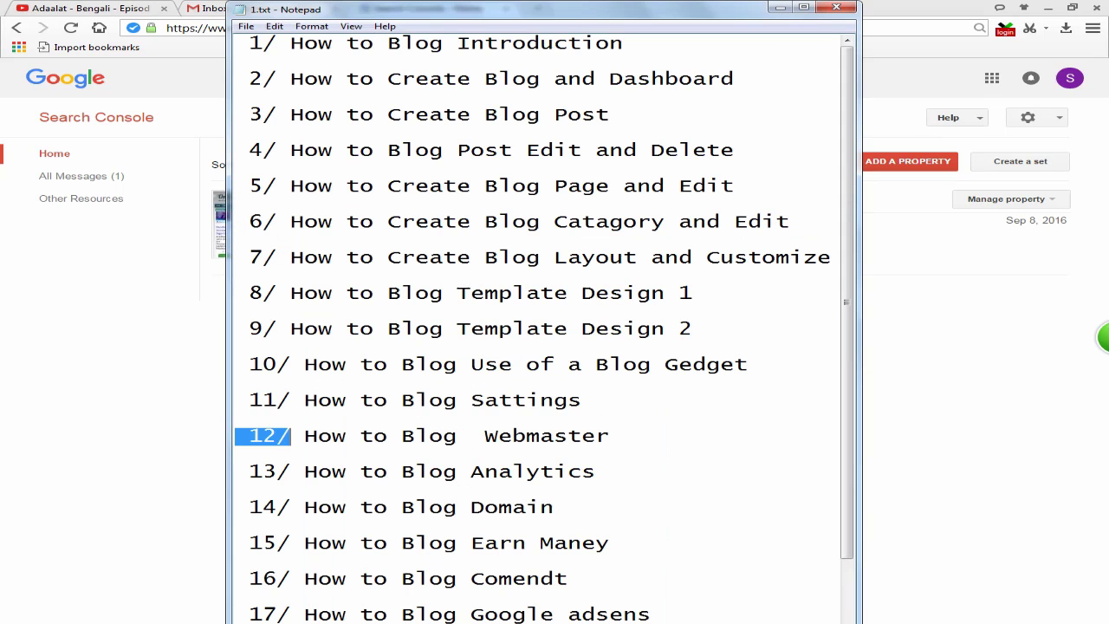
left_click(293, 444)
left_click_drag(295, 439, 226, 429)
Highlight the number 13/ before the Analytics lesson, look through the rest of the list, and minimize Notepad
left_click(299, 470)
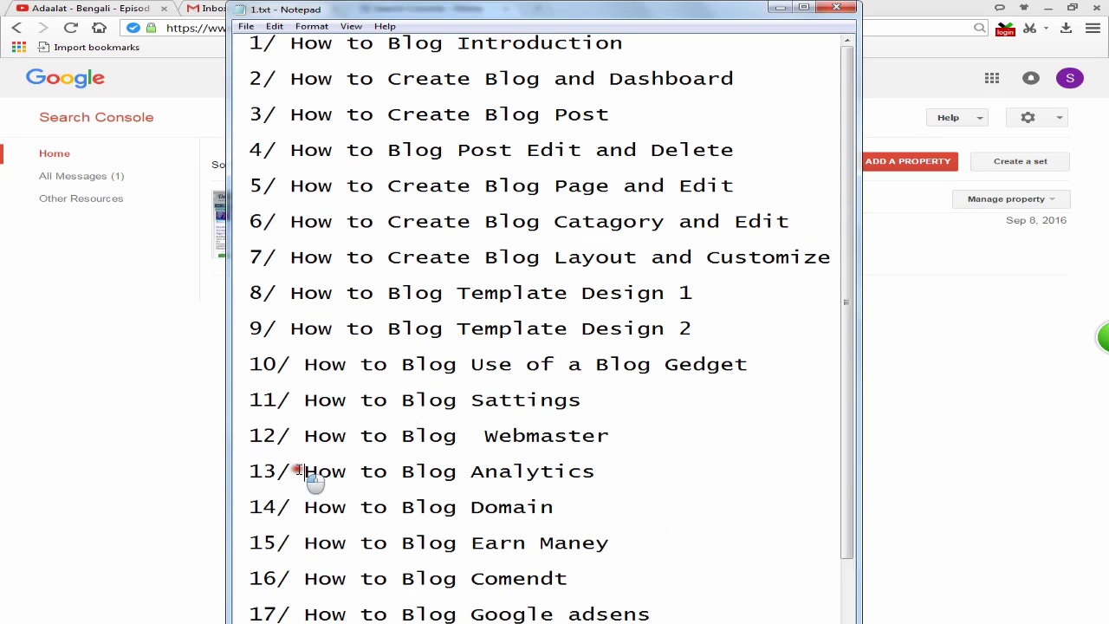
left_click_drag(299, 471, 212, 470)
left_click(613, 482)
left_click_drag(291, 472, 243, 475)
left_click_drag(291, 472, 227, 466)
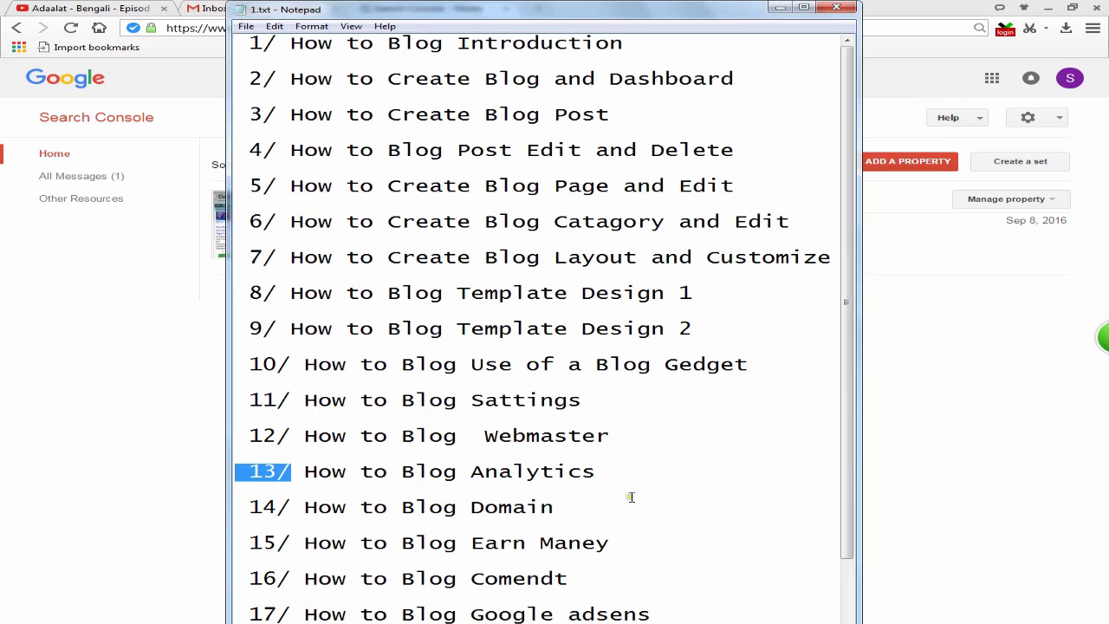
left_click_drag(851, 461, 841, 498)
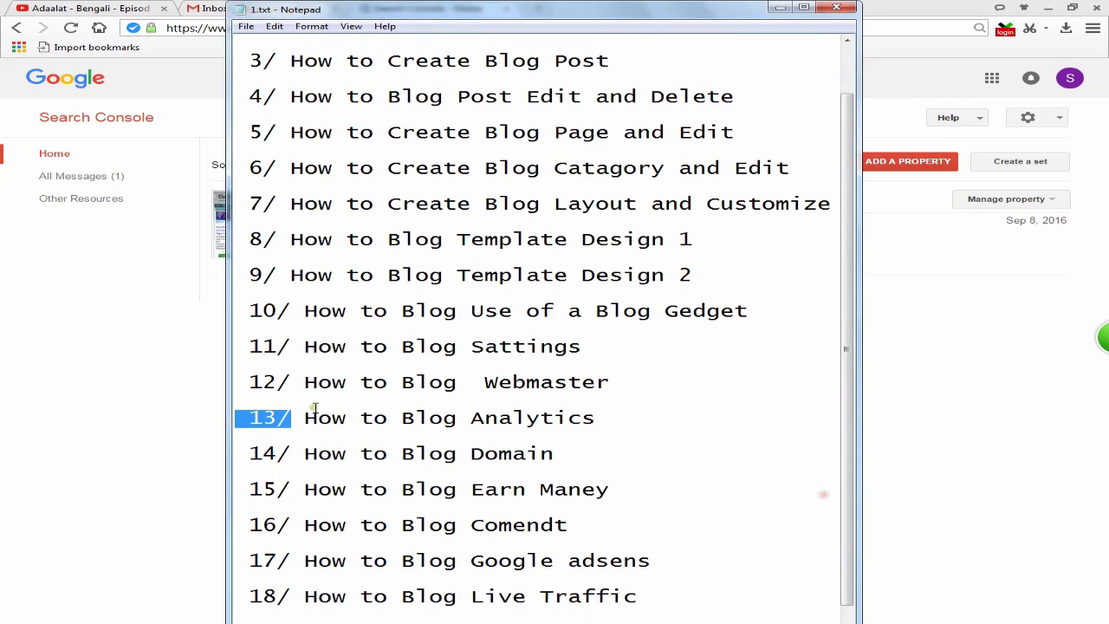
left_click_drag(291, 419, 229, 408)
left_click(779, 7)
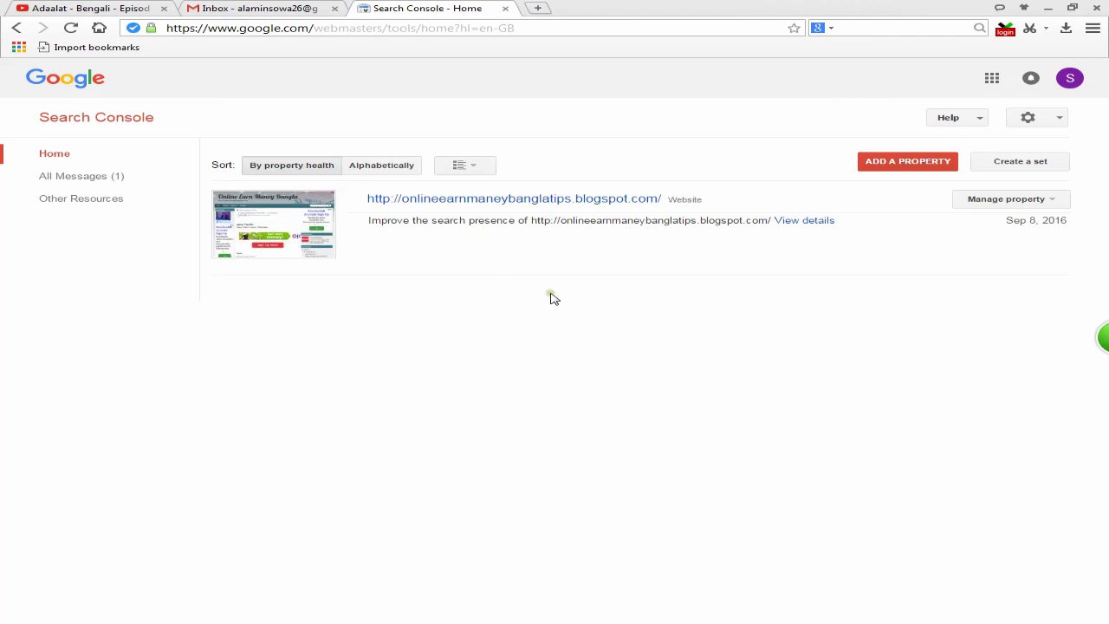
Restore and close the 1.txt Notepad window, and close the Search Console page in the browser
left_click(390, 621)
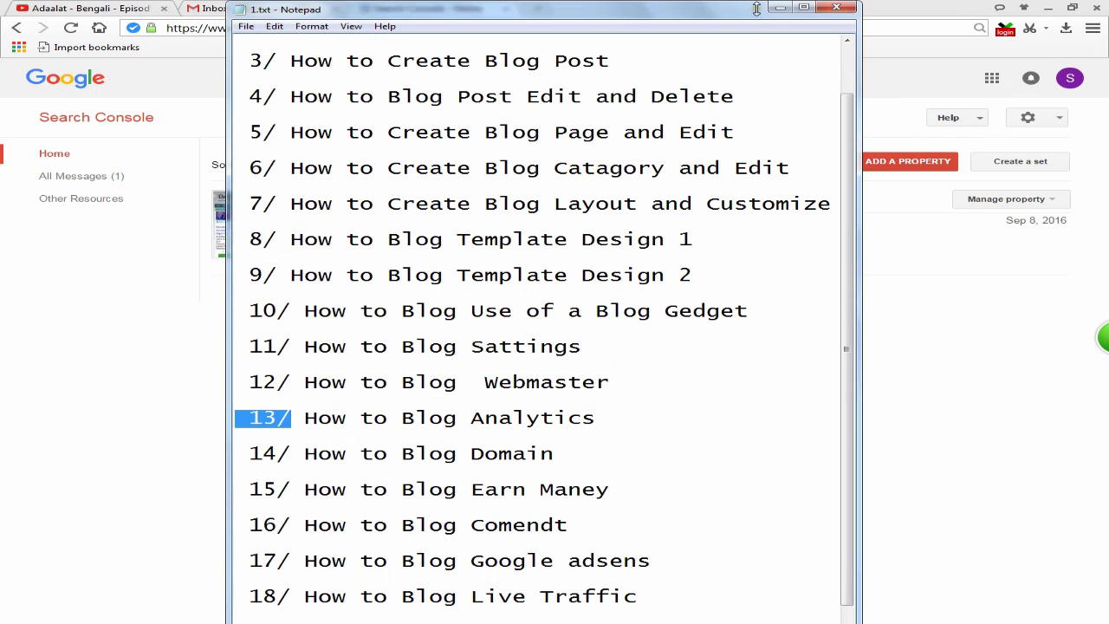
left_click(836, 8)
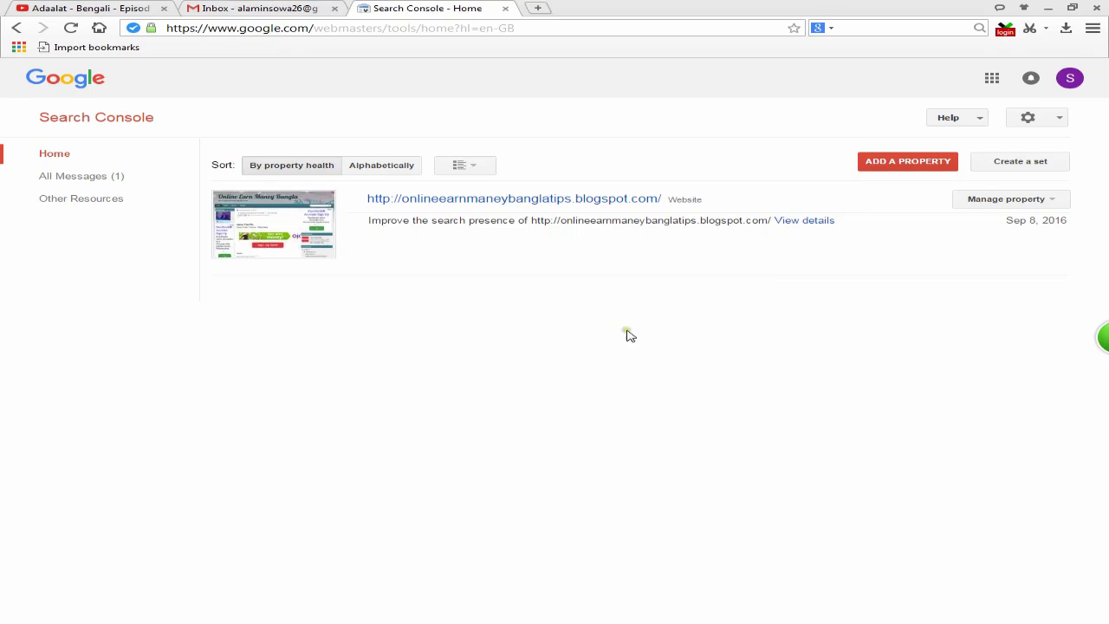
left_click(506, 8)
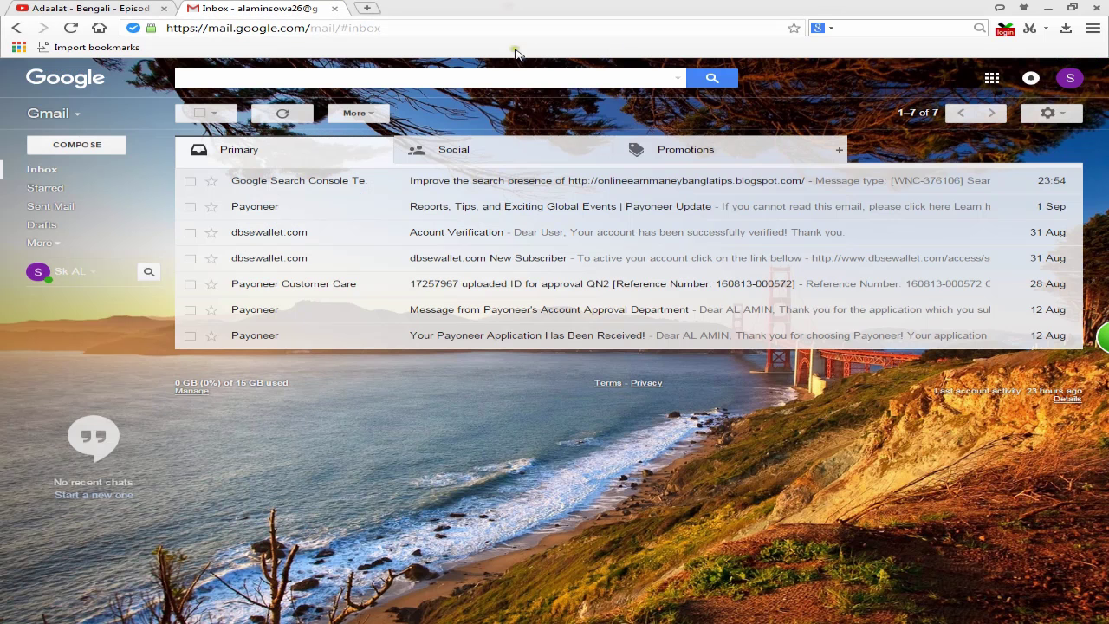